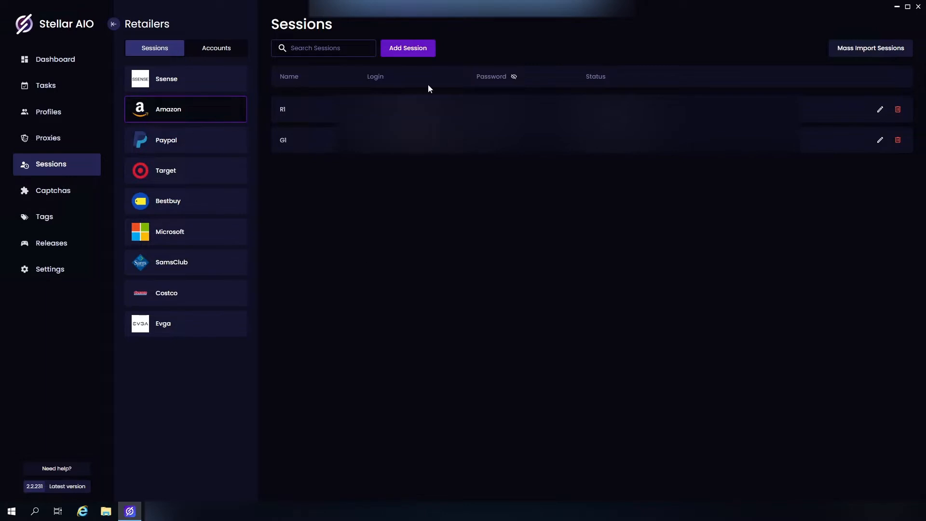
# Step: Add a new Amazon session named 1
pyautogui.click(420, 50)
pyautogui.write('1')
pyautogui.click(578, 288)
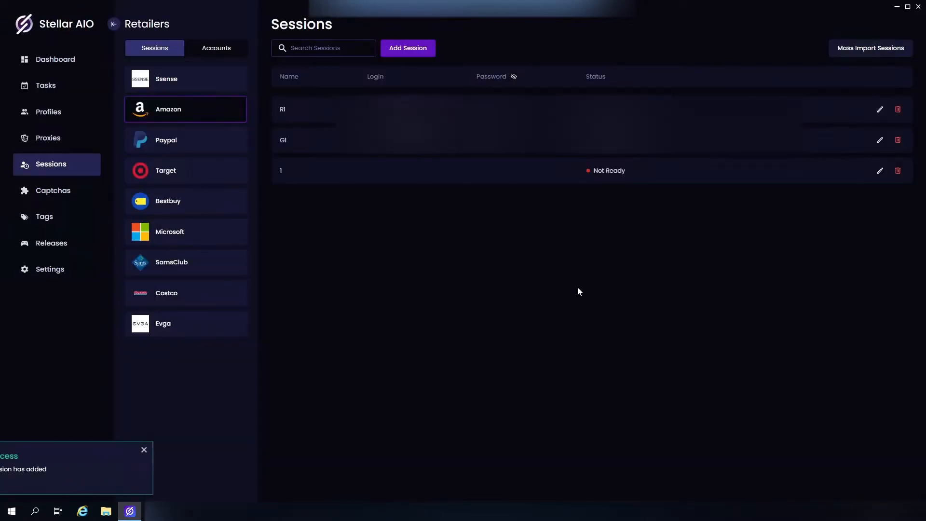
# Step: Edit Amazon session 1, set its region to United States, and go through its account email, password and login method fields
pyautogui.click(880, 172)
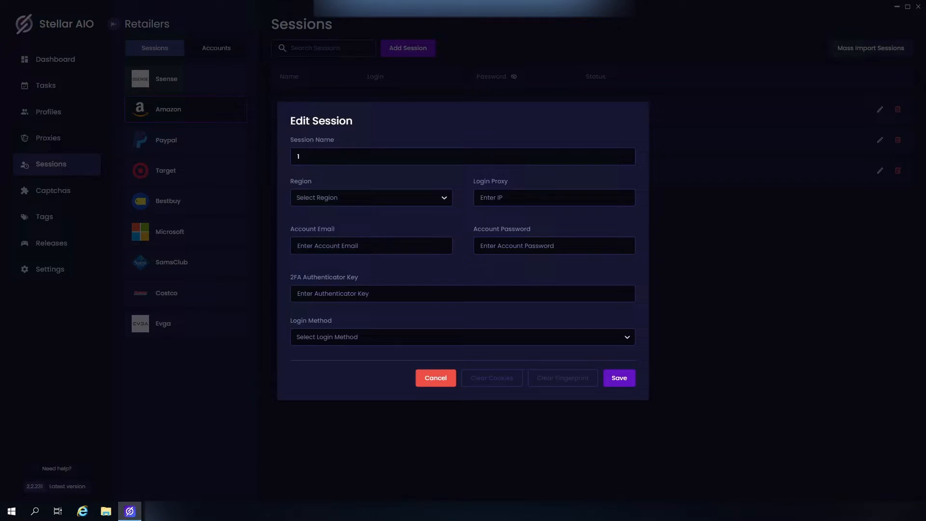
pyautogui.click(331, 198)
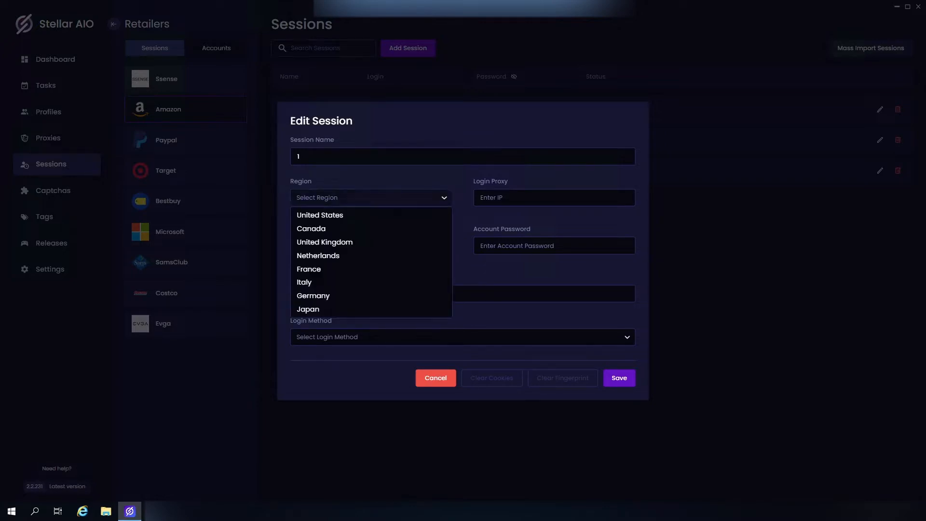
pyautogui.click(331, 215)
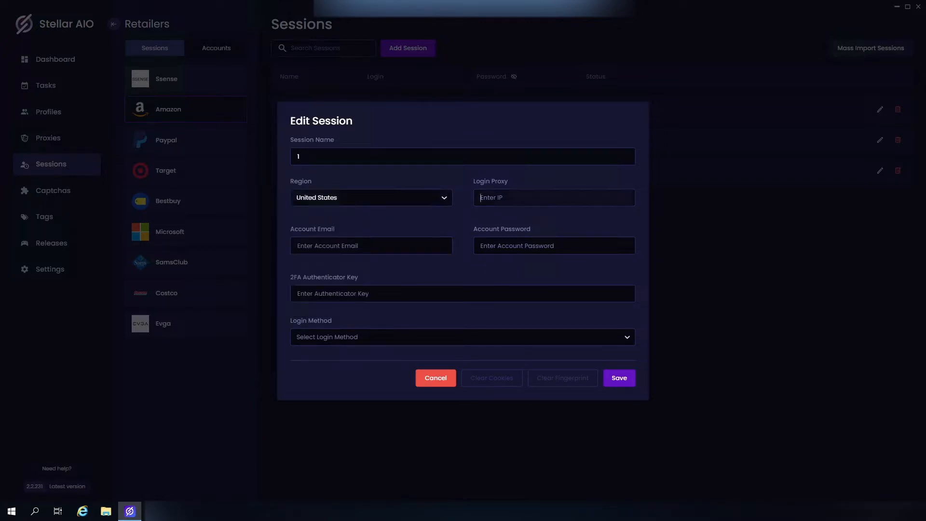
pyautogui.click(398, 249)
pyautogui.click(504, 246)
pyautogui.click(341, 337)
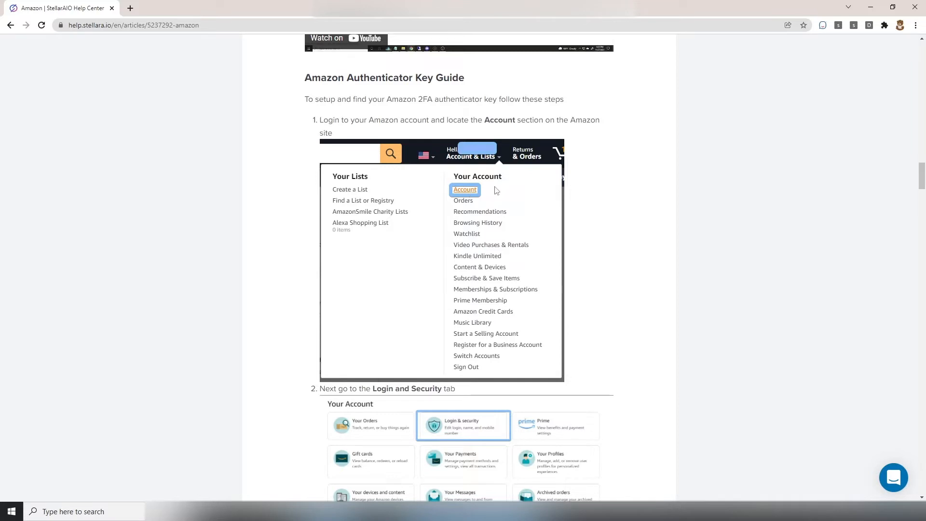
# Step: In the browser's Stellar help article, read the Amazon Authenticator Key Guide on setting up two-step verification and finding the authenticator key
pyautogui.scroll(-5, 512, 189)
pyautogui.scroll(-1, 512, 189)
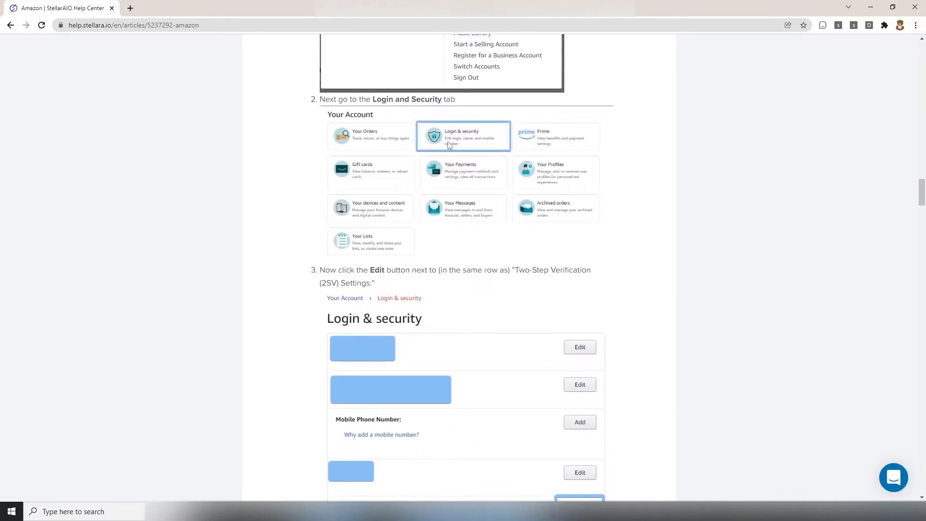
pyautogui.scroll(-4, 473, 152)
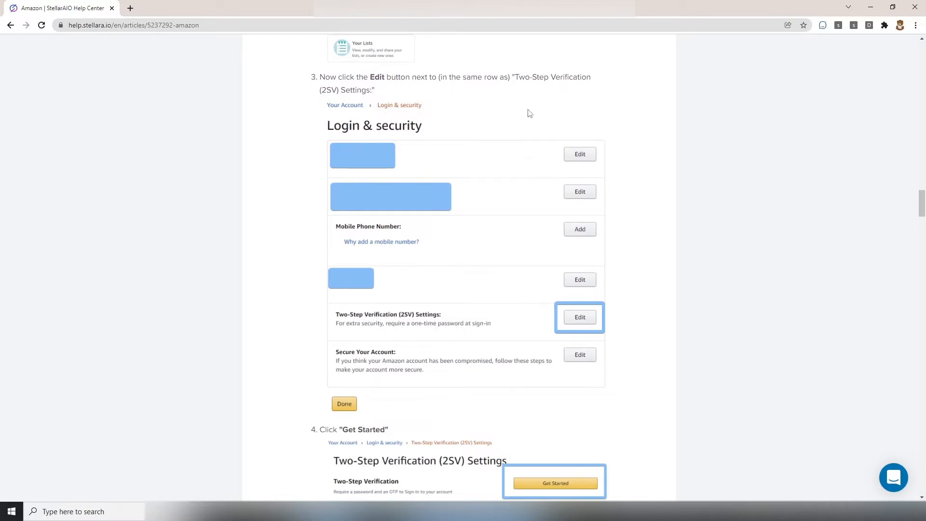
pyautogui.scroll(-7, 542, 172)
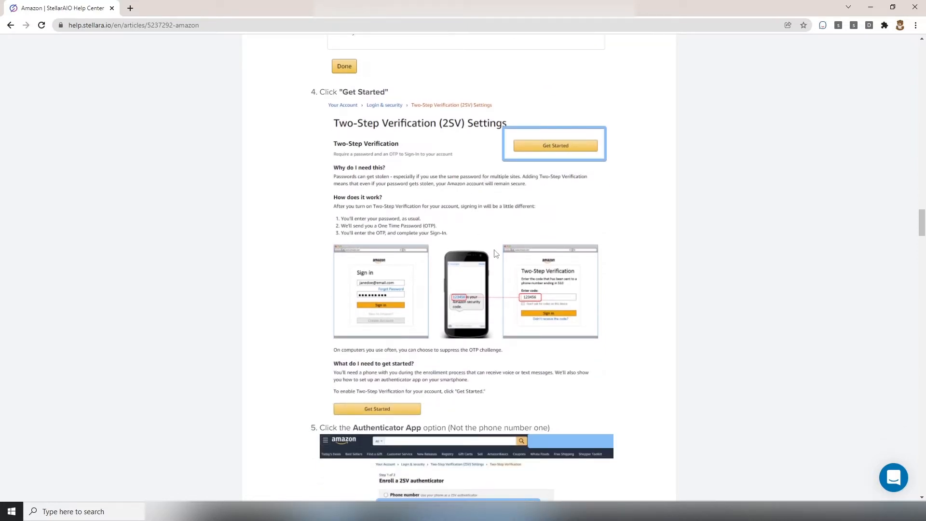
pyautogui.scroll(-2, 498, 253)
pyautogui.scroll(-5, 498, 253)
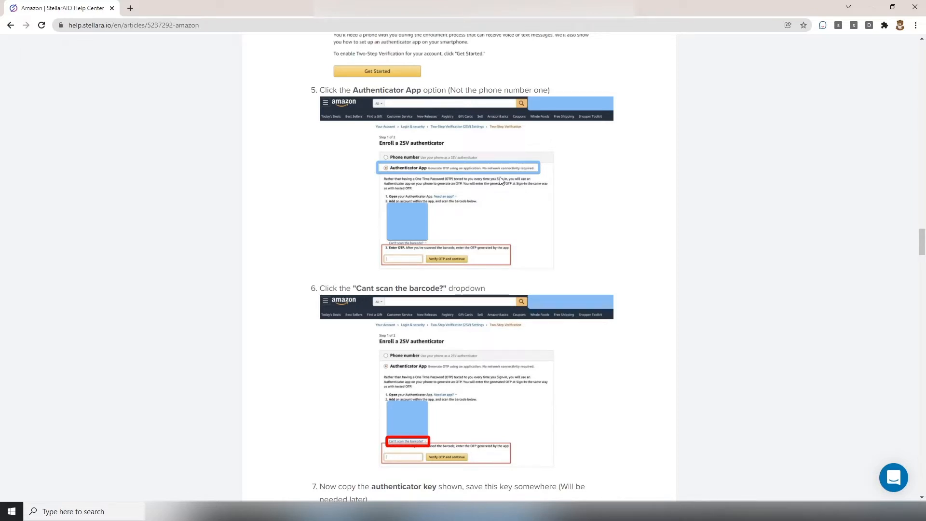
pyautogui.scroll(-3, 492, 182)
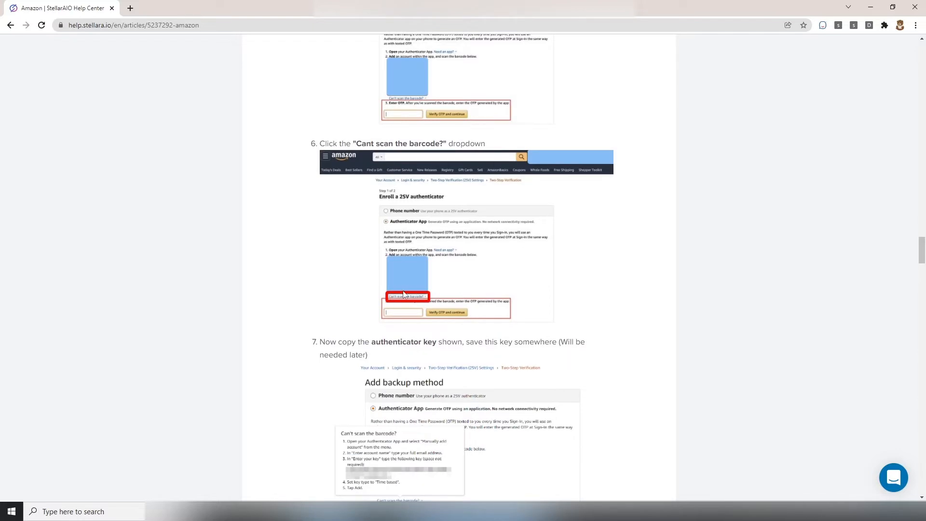
pyautogui.scroll(-3, 536, 222)
pyautogui.scroll(-1, 543, 194)
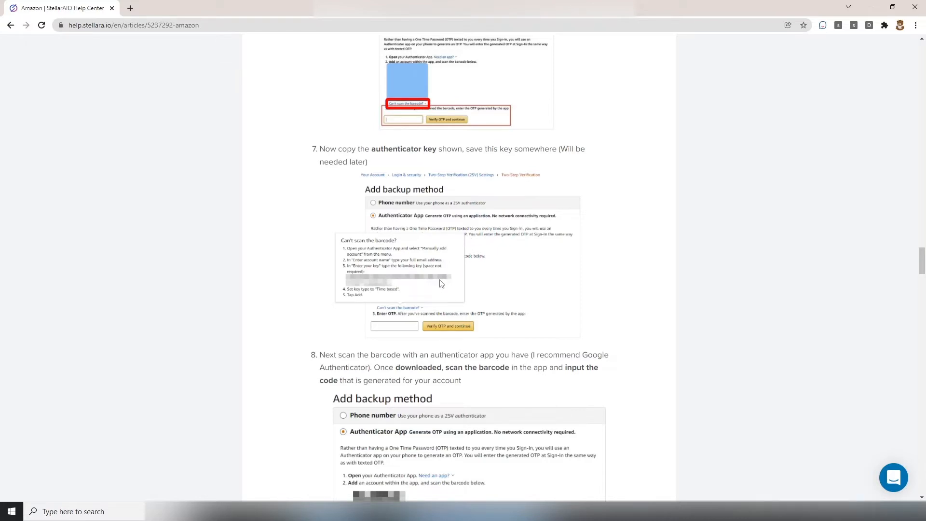
pyautogui.scroll(-5, 442, 284)
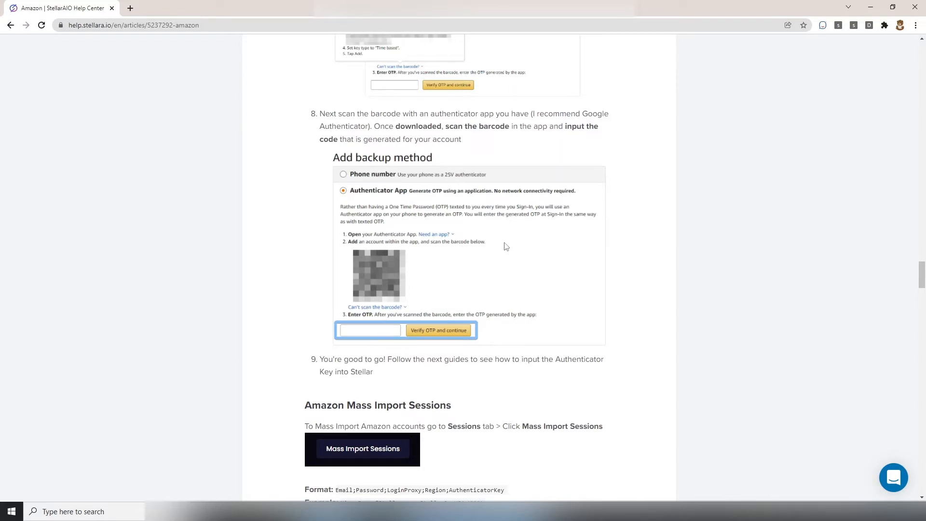
# Step: Examine the account format line in the Amazon Mass Import Sessions section of the help article
pyautogui.scroll(-5, 505, 247)
pyautogui.scroll(-2, 614, 207)
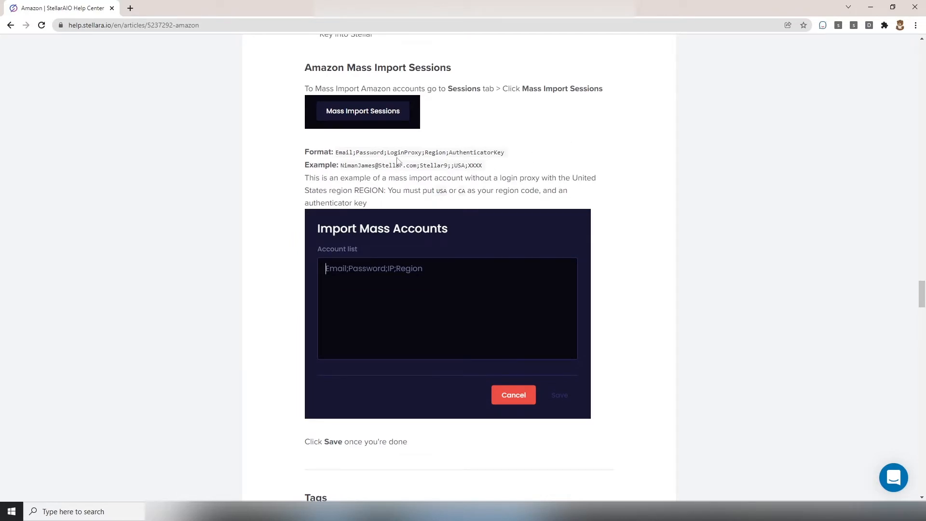
pyautogui.moveTo(334, 153); pyautogui.dragTo(511, 161)
pyautogui.click(519, 153)
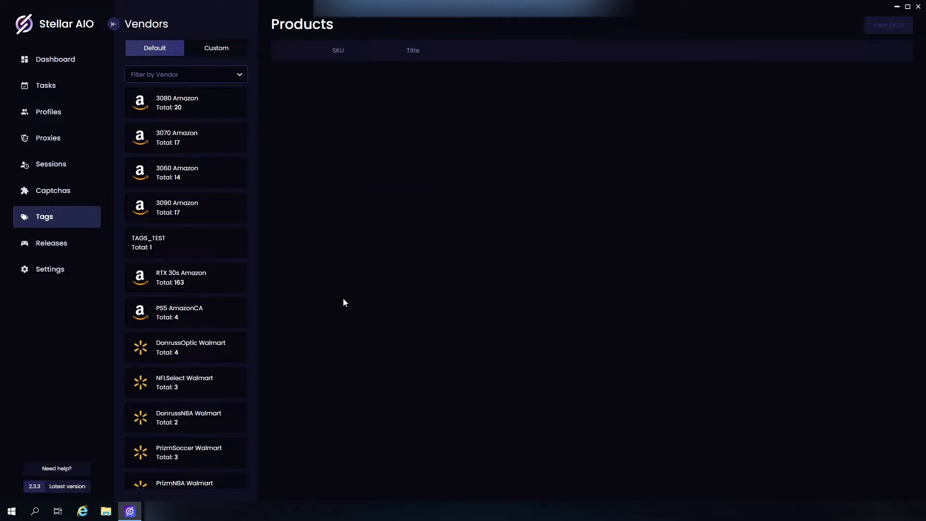
# Step: In Stellar AIO, display the products of the default tag group Profit GPUs Amazon
pyautogui.scroll(-10, 192, 113)
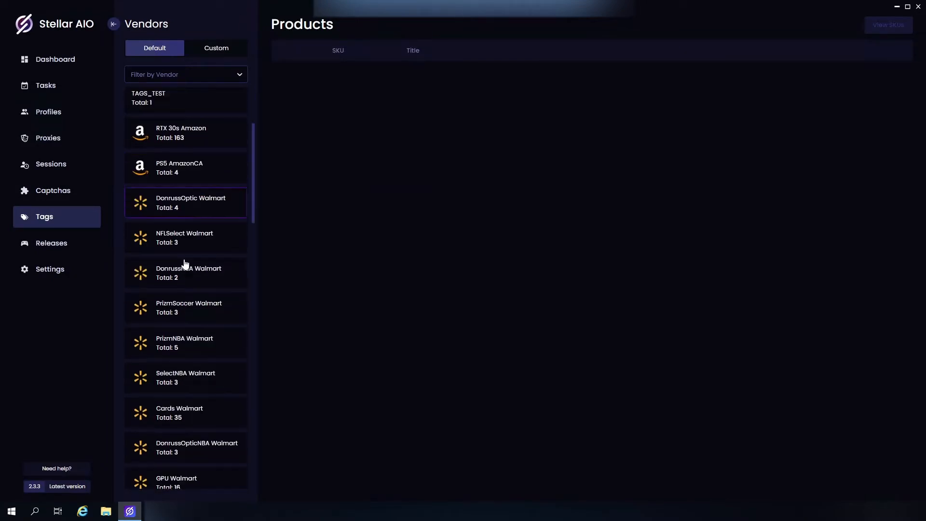
pyautogui.scroll(-3, 176, 416)
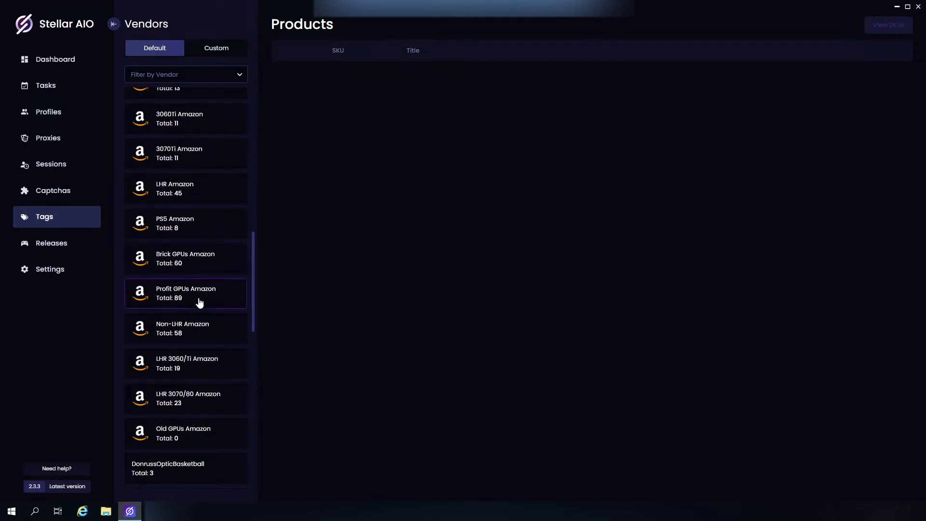
pyautogui.click(230, 298)
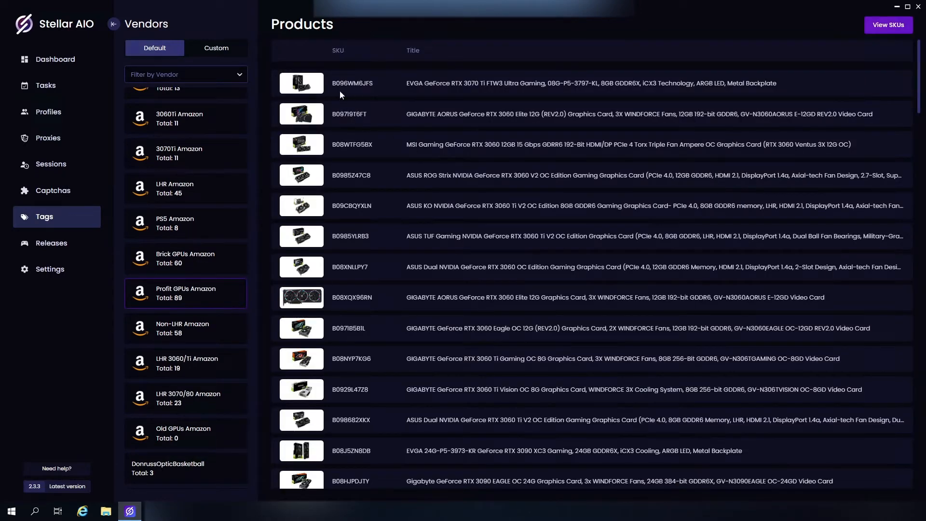
# Step: View the full SKU list of the Profit GPUs Amazon tag group, and close it
pyautogui.click(886, 30)
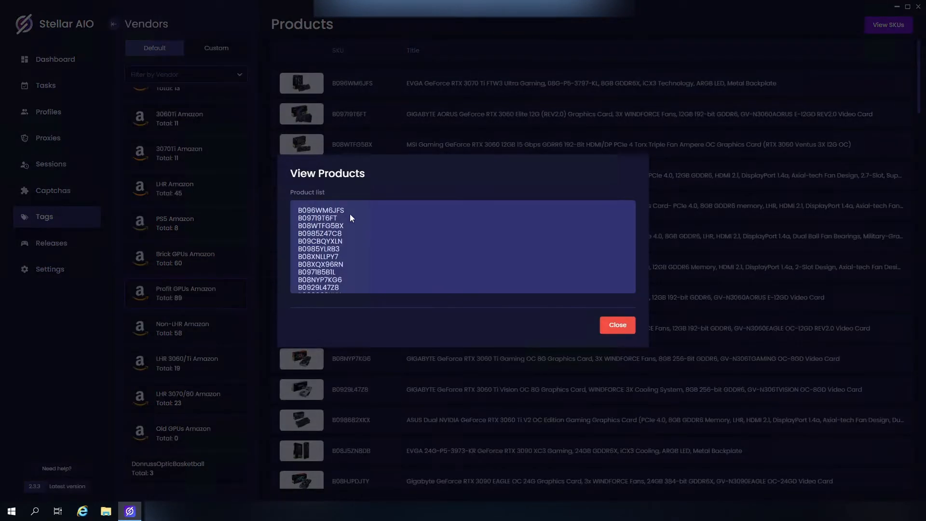
pyautogui.scroll(-5, 349, 213)
pyautogui.scroll(-2, 352, 273)
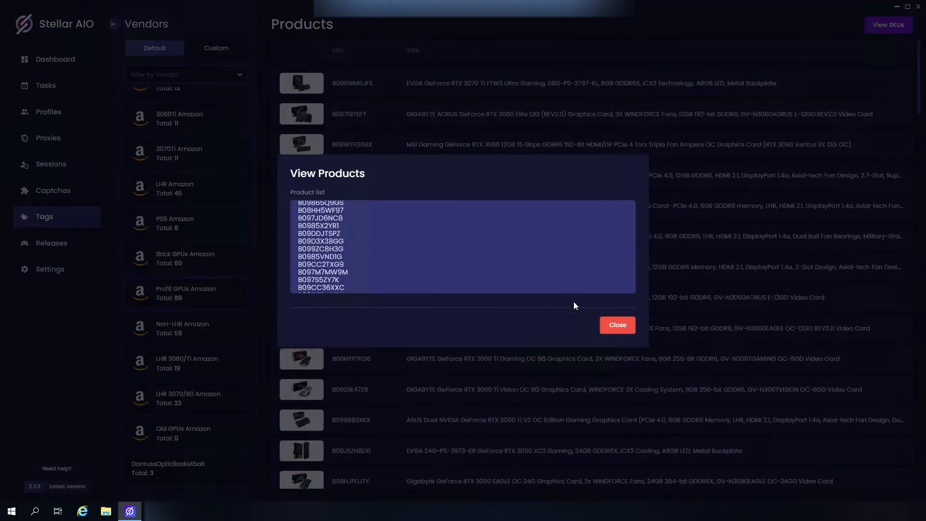
pyautogui.click(604, 326)
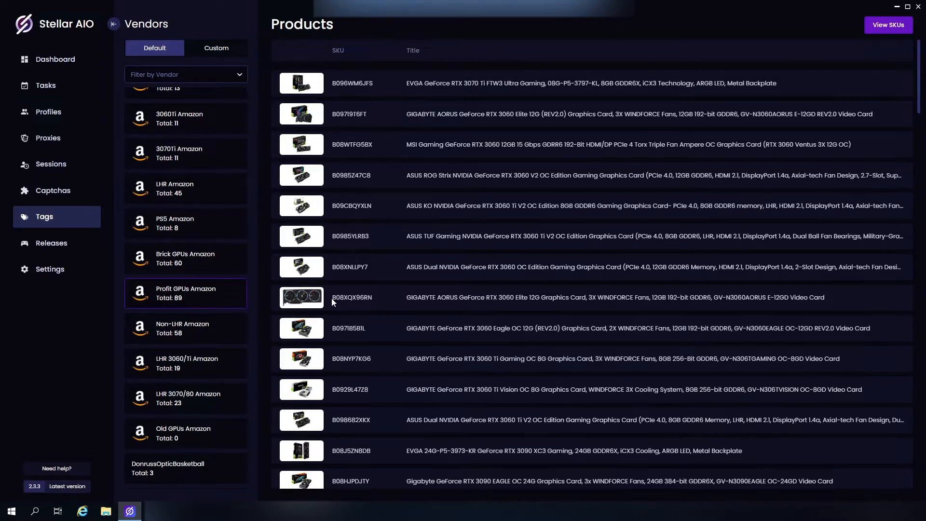
# Step: Create a custom tag group named 12 and open its SKU management
pyautogui.click(224, 52)
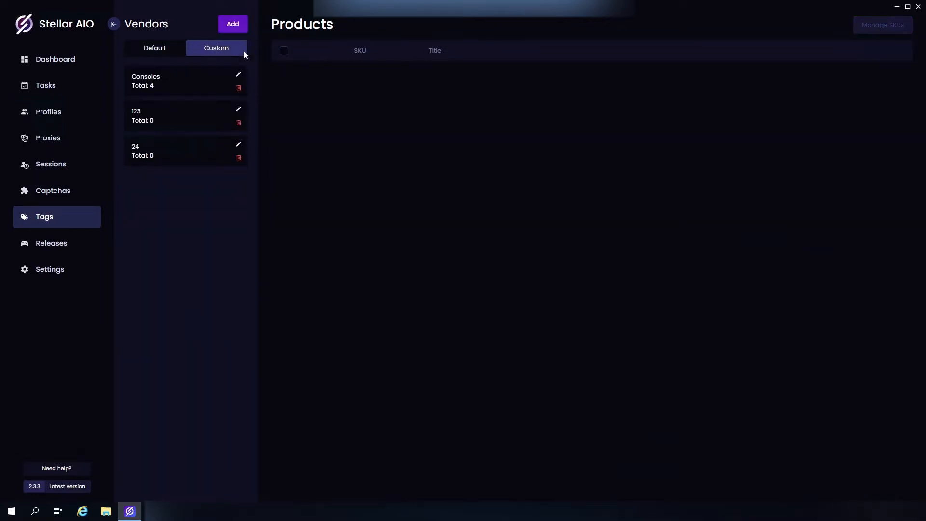
pyautogui.click(233, 25)
pyautogui.write('12')
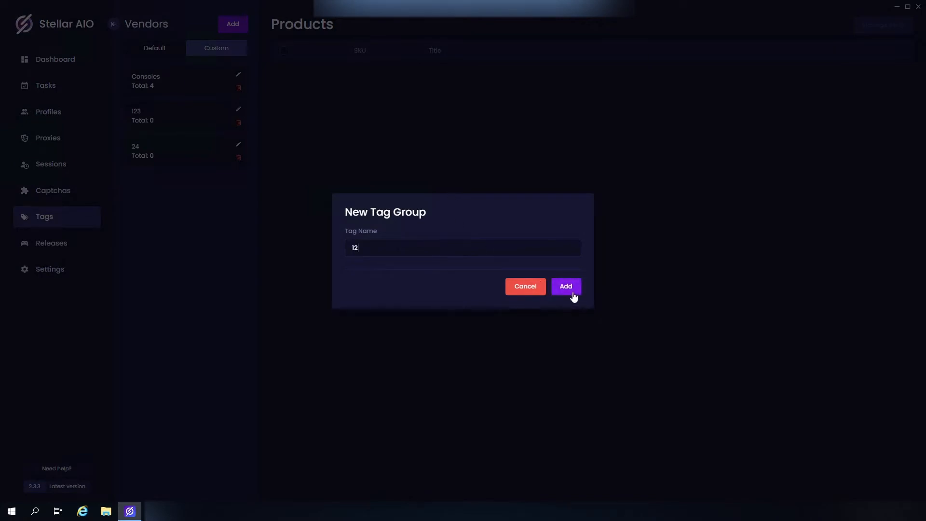
pyautogui.click(570, 294)
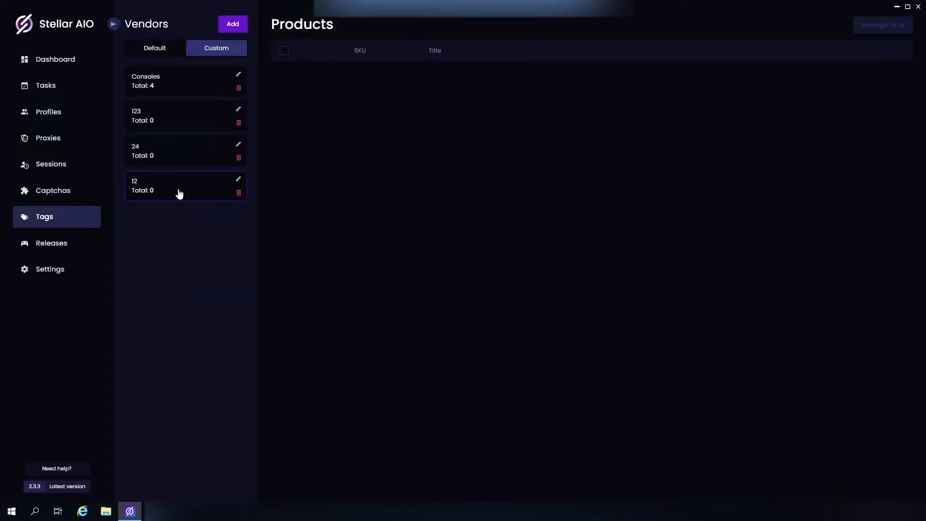
pyautogui.click(874, 26)
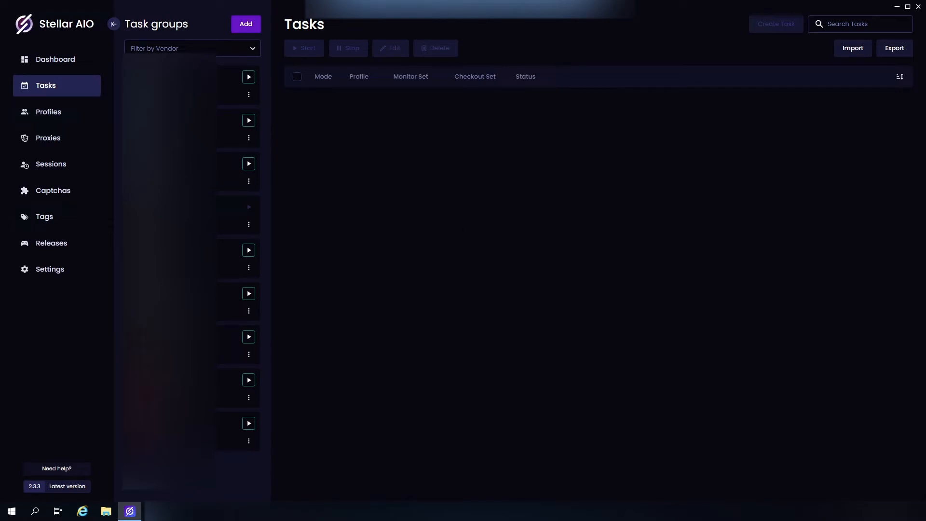
# Step: Create a task group named AZ12 for the Amazon site
pyautogui.click(246, 23)
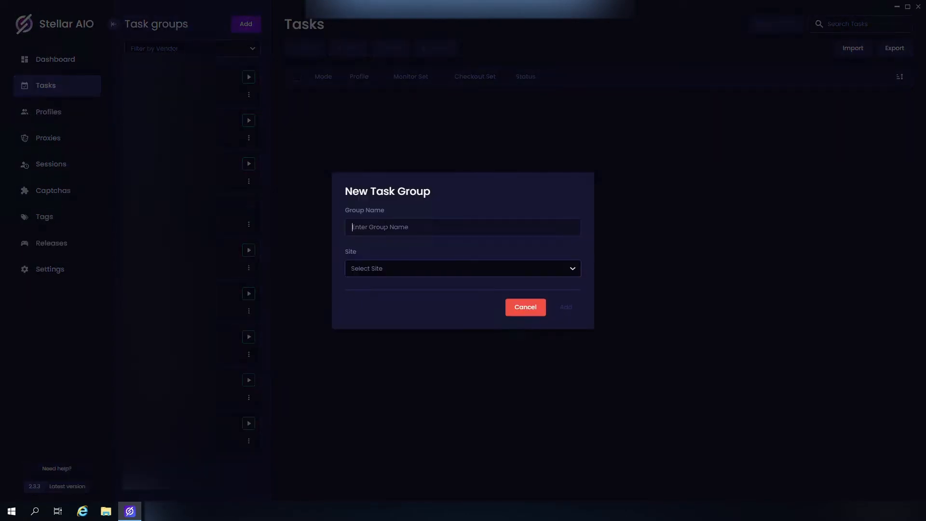
pyautogui.write('AZ12')
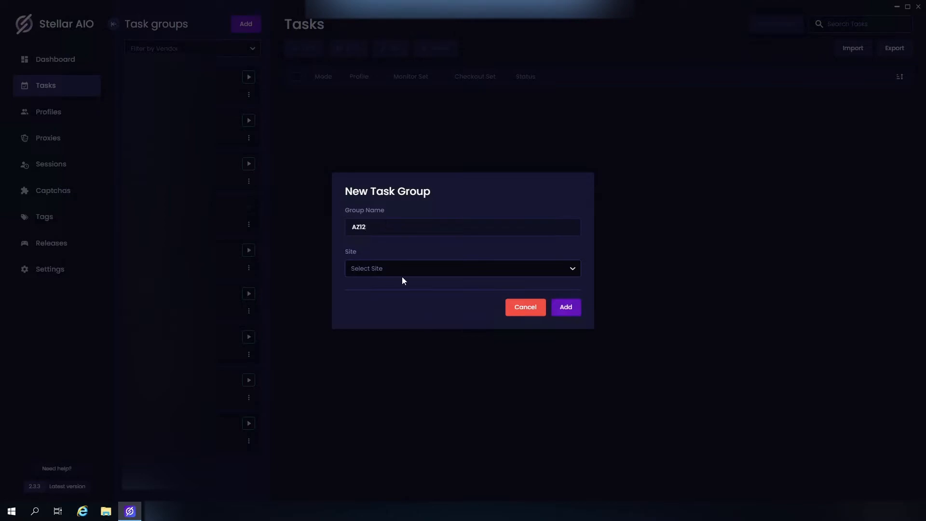
pyautogui.press('Tab')
pyautogui.click(382, 299)
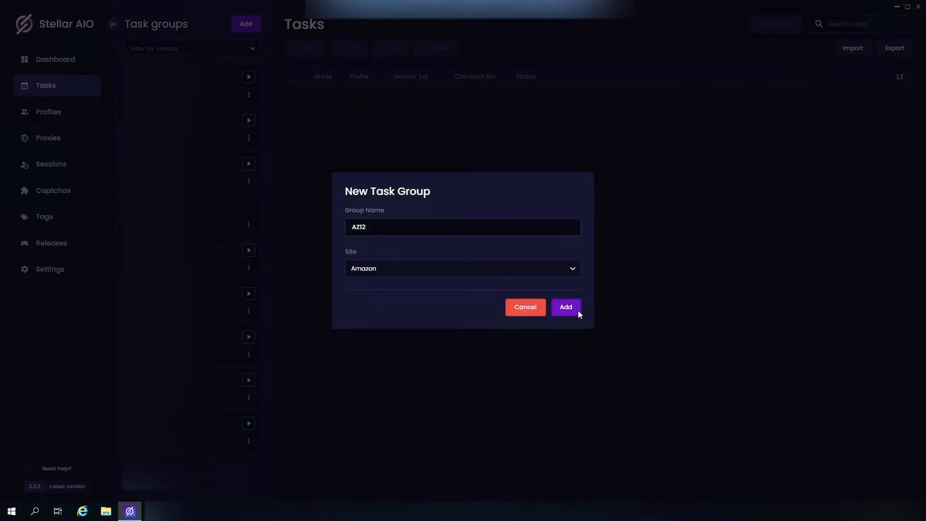
pyautogui.click(569, 307)
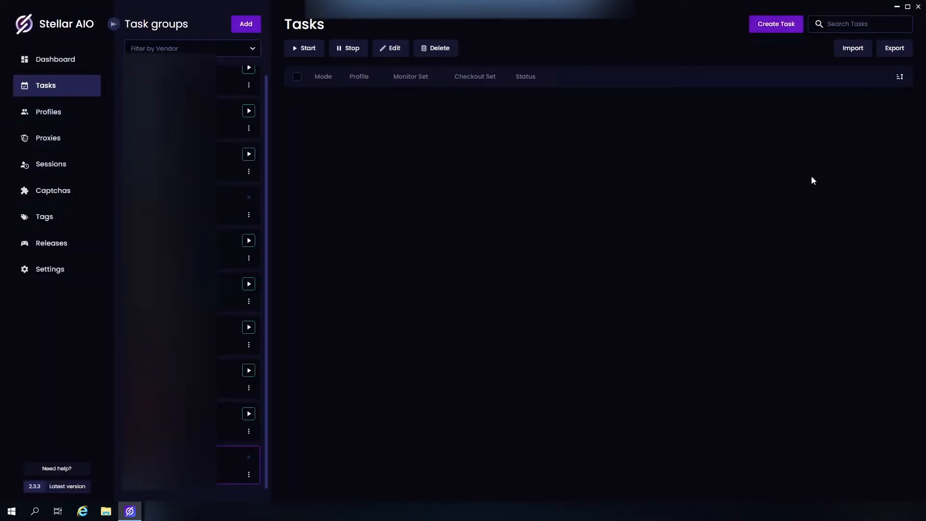
# Step: Start a new task in the AZ12 group with monitor mode, and choose a monitor proxy
pyautogui.click(770, 30)
pyautogui.click(327, 248)
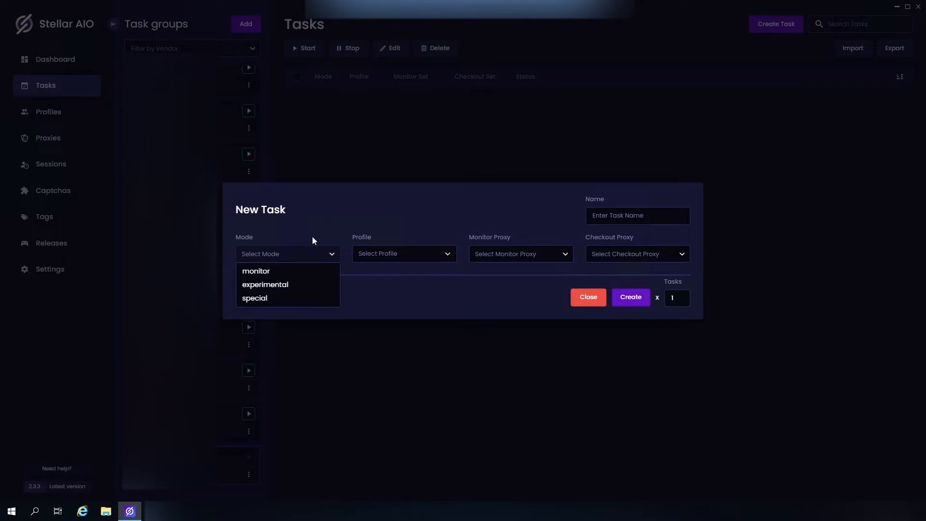
pyautogui.click(261, 271)
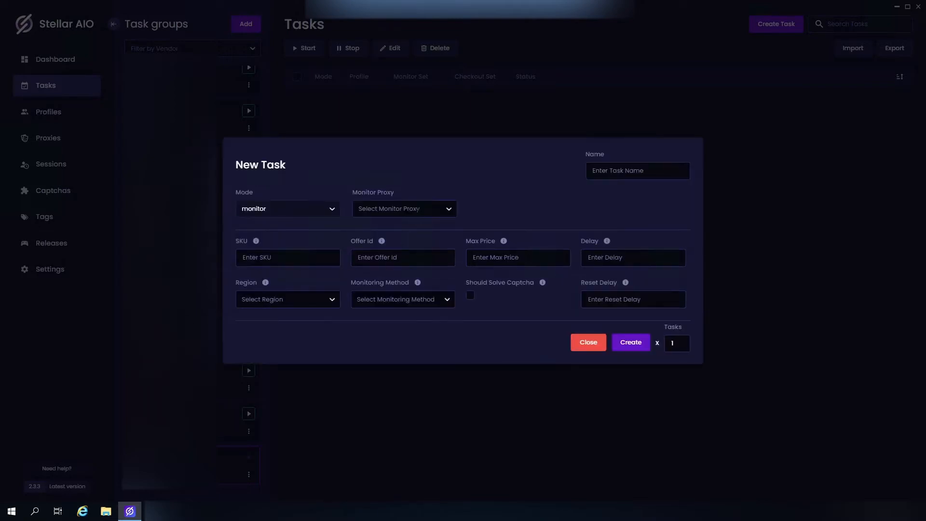
pyautogui.click(404, 209)
pyautogui.click(386, 241)
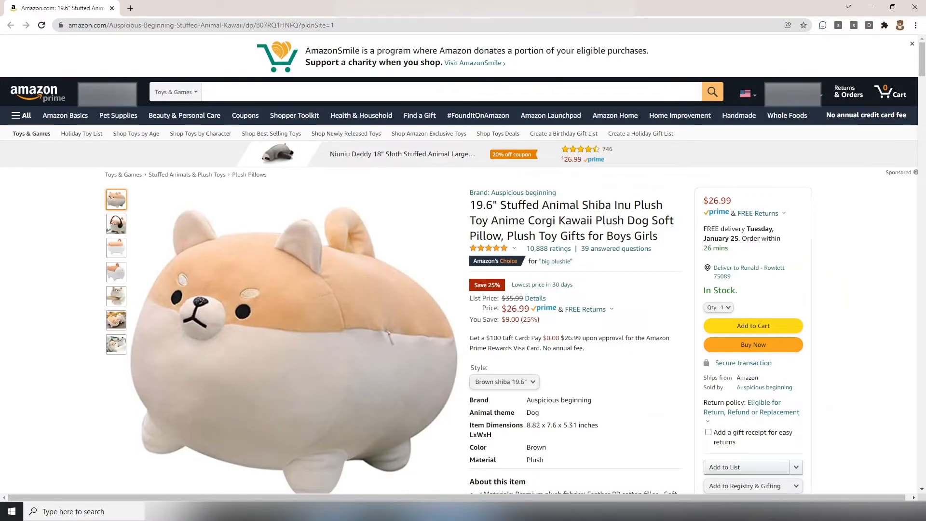
# Step: In the browser, copy the SKU B07RQ1HNFQ from the URL of the Shiba Inu plush's Amazon product page
pyautogui.click(300, 26)
pyautogui.press('End')
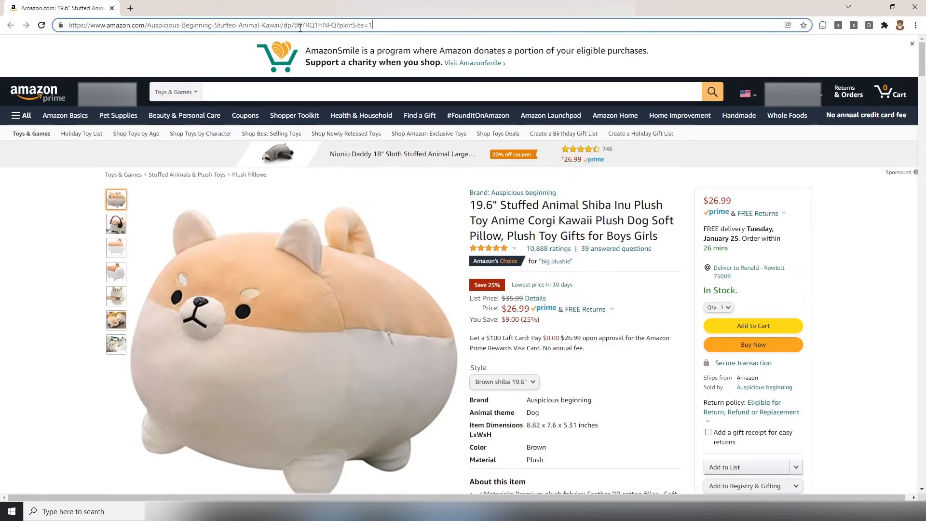
pyautogui.moveTo(294, 25); pyautogui.dragTo(337, 26)
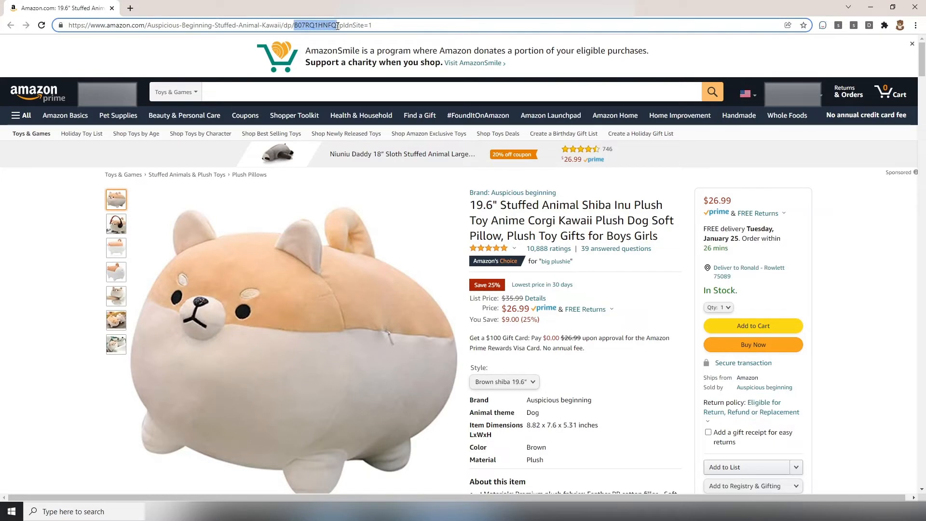
pyautogui.rightClick(298, 26)
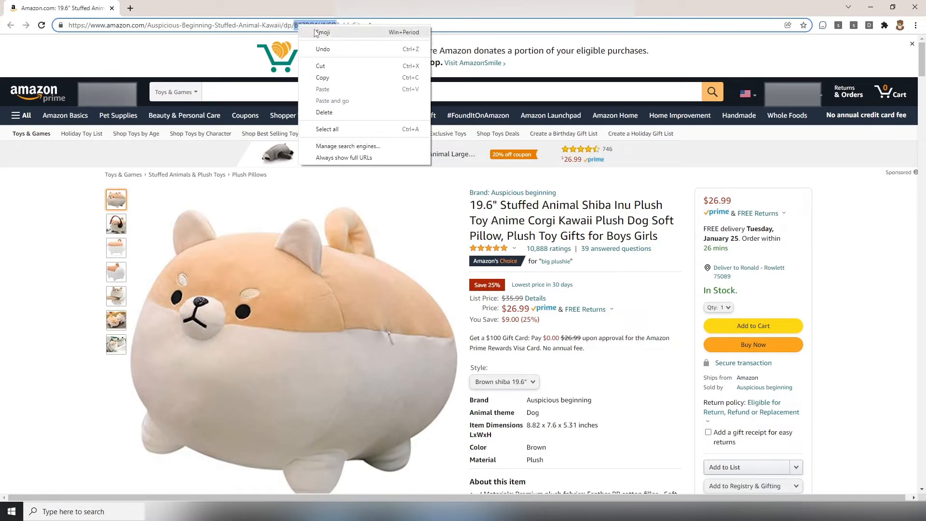
pyautogui.click(332, 77)
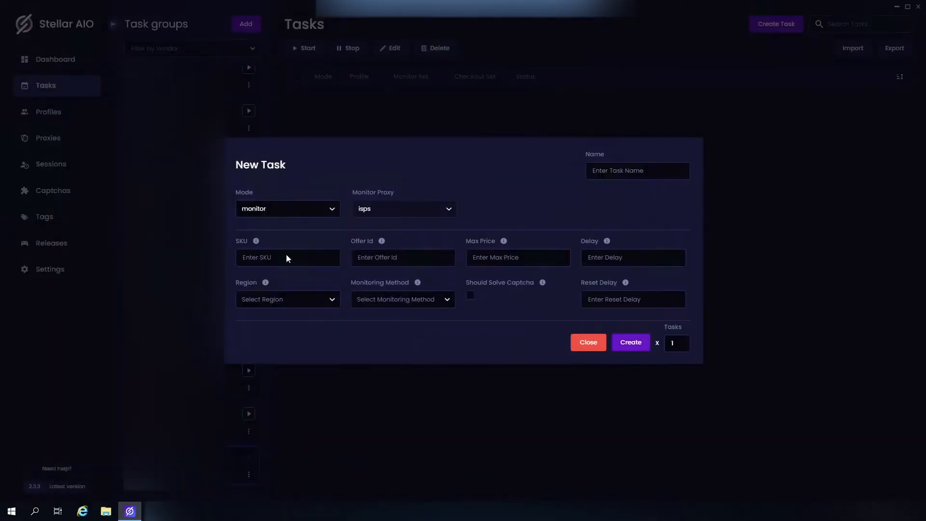
# Step: Fill in the monitor task with SKU B07RQ1HNFQ, the copied offer ID, a max price of 520 and a delay of 3000
pyautogui.click(288, 258)
pyautogui.hotkey('ctrl', 'v')
pyautogui.press('Tab')
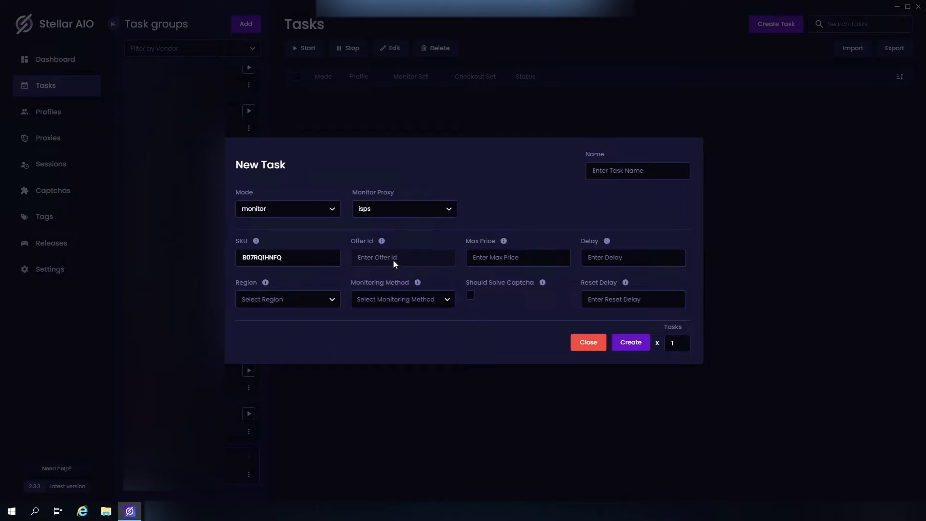
pyautogui.hotkey('ctrl', 'v')
pyautogui.press('Tab')
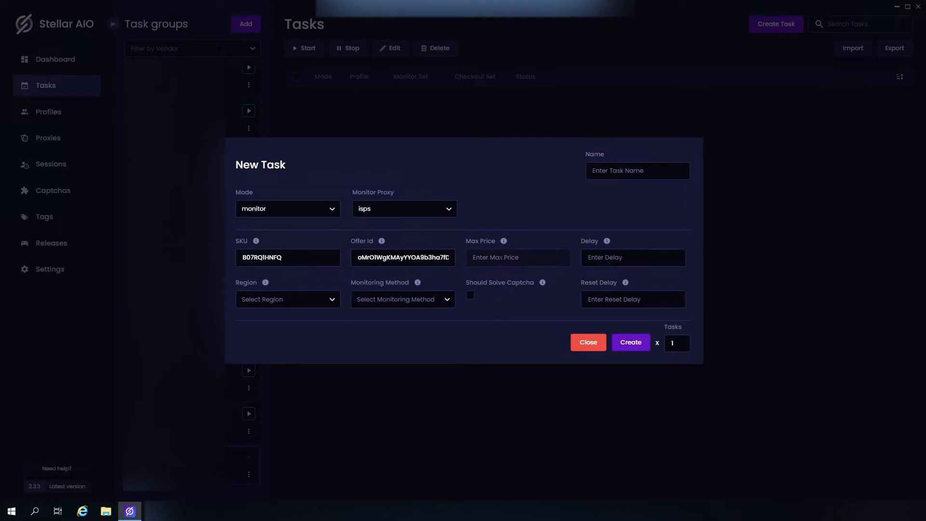
pyautogui.write('520')
pyautogui.press('Tab')
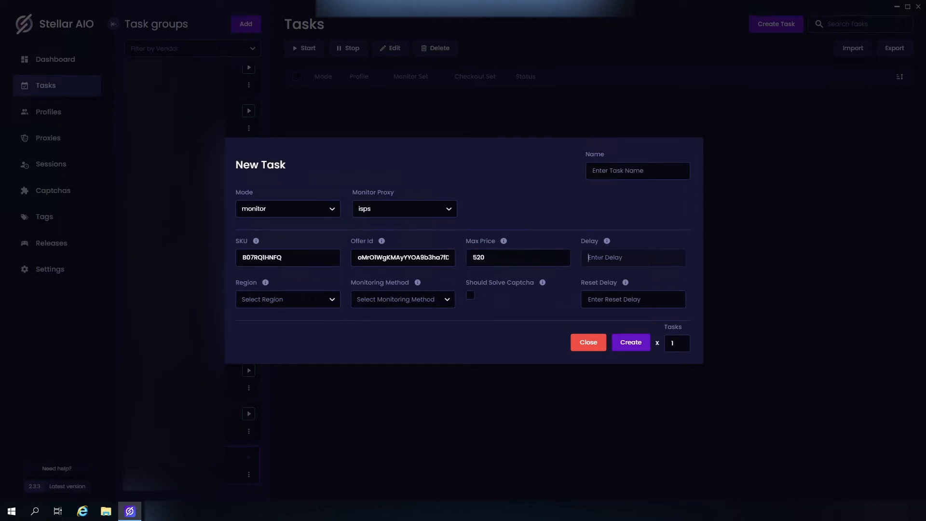
pyautogui.write('3000')
# Step: Set the region to USA, the monitoring method to fast1 and the reset delay to 60000, and create the monitor task
pyautogui.click(270, 299)
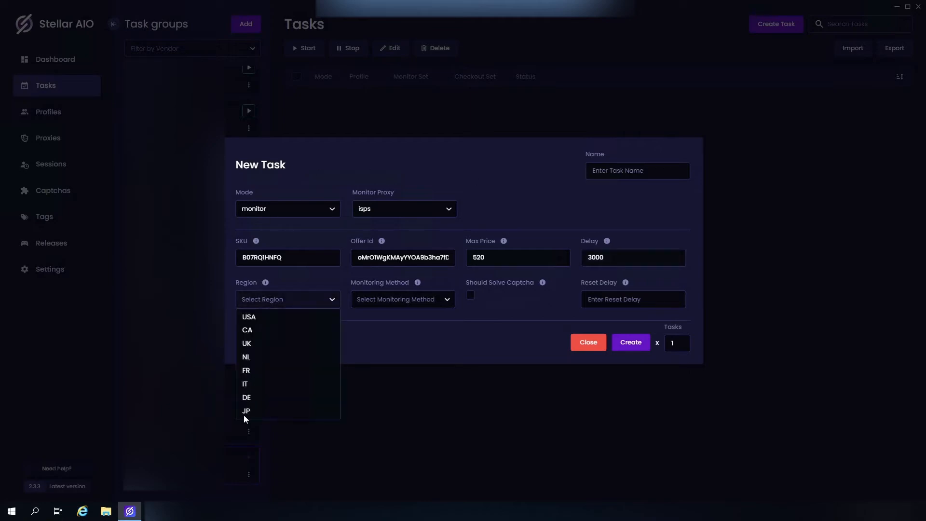
pyautogui.click(253, 318)
pyautogui.click(453, 300)
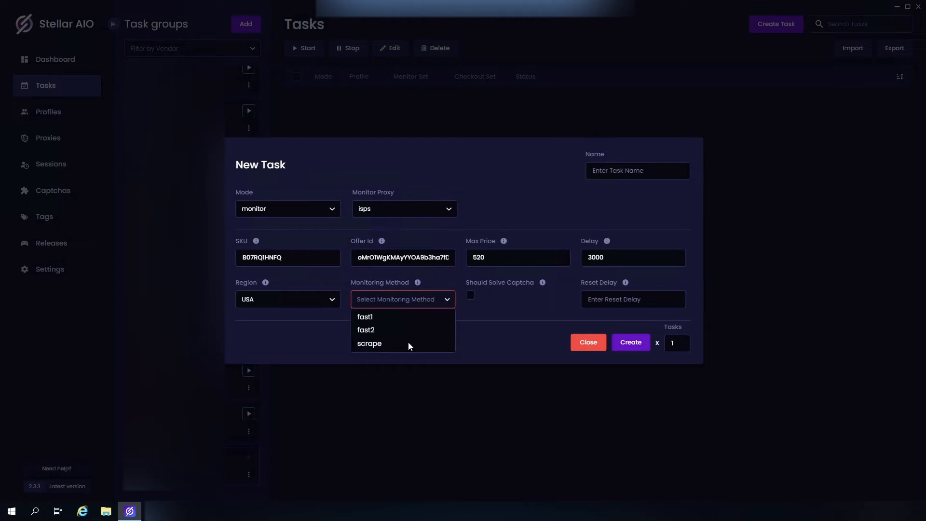
pyautogui.click(384, 344)
pyautogui.click(401, 297)
pyautogui.click(376, 318)
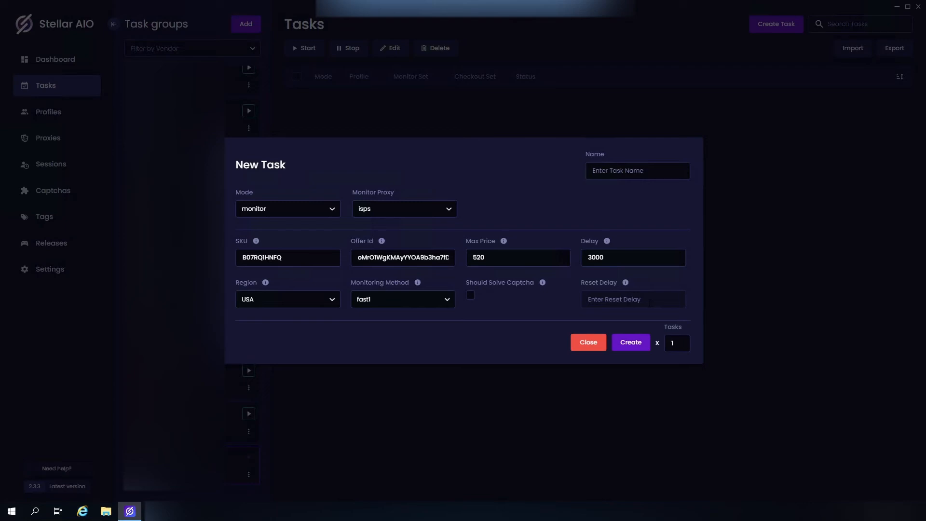
pyautogui.write('60000')
pyautogui.click(632, 344)
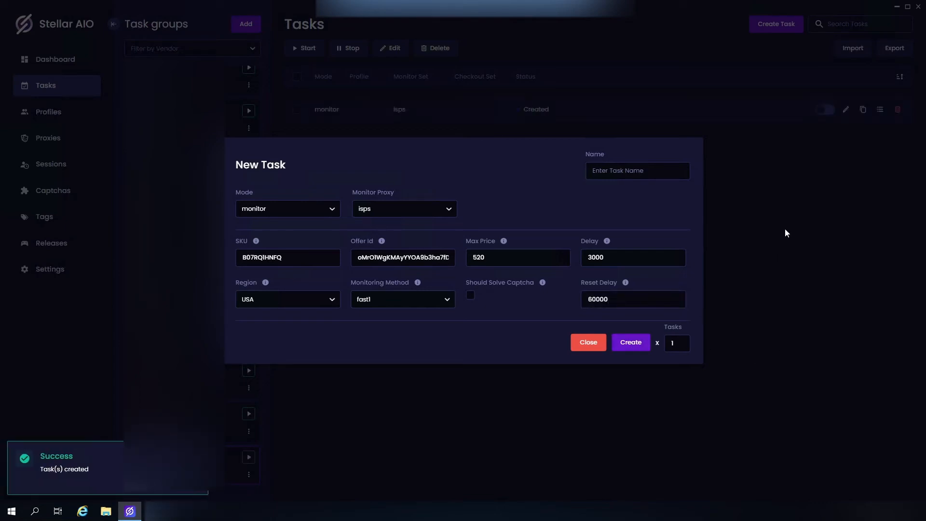
# Step: Switch the new task to experimental mode, with isps as both the monitor proxy and the checkout proxy
pyautogui.click(326, 208)
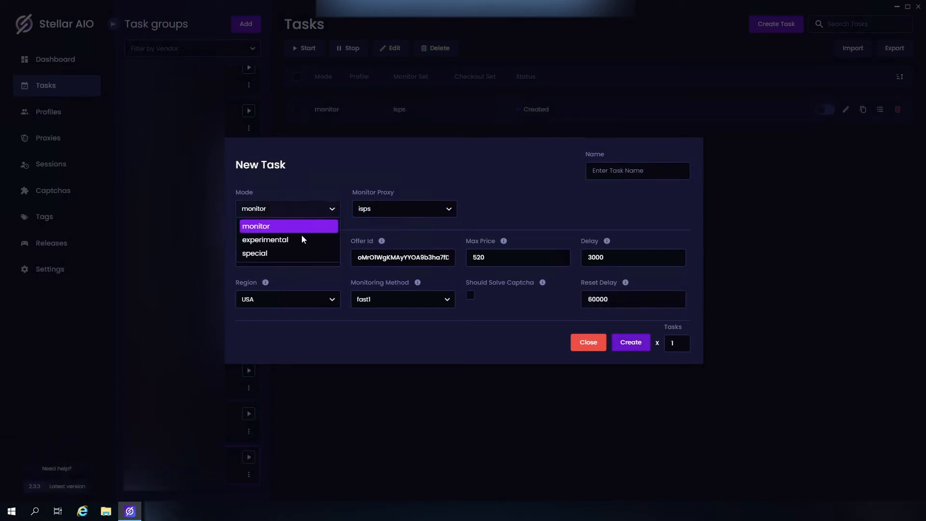
pyautogui.click(303, 240)
pyautogui.click(404, 191)
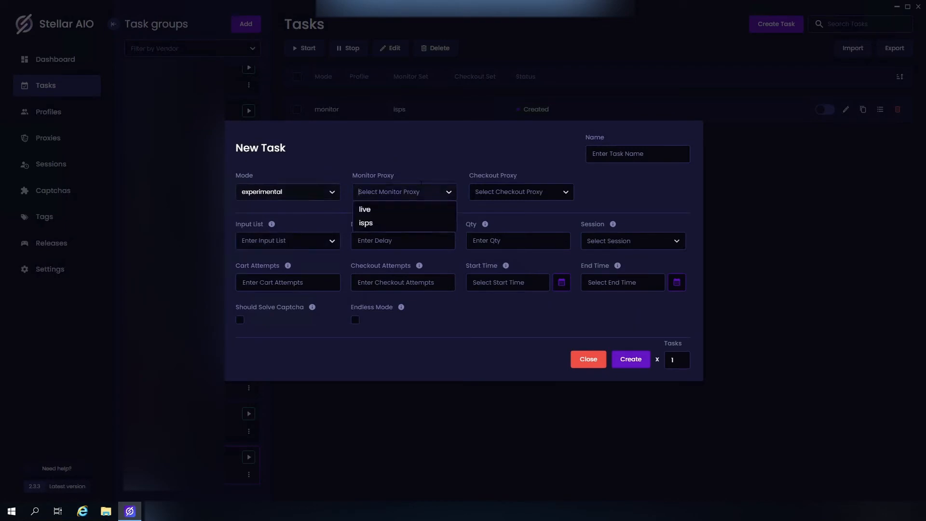
pyautogui.click(366, 222)
pyautogui.click(492, 192)
pyautogui.click(490, 223)
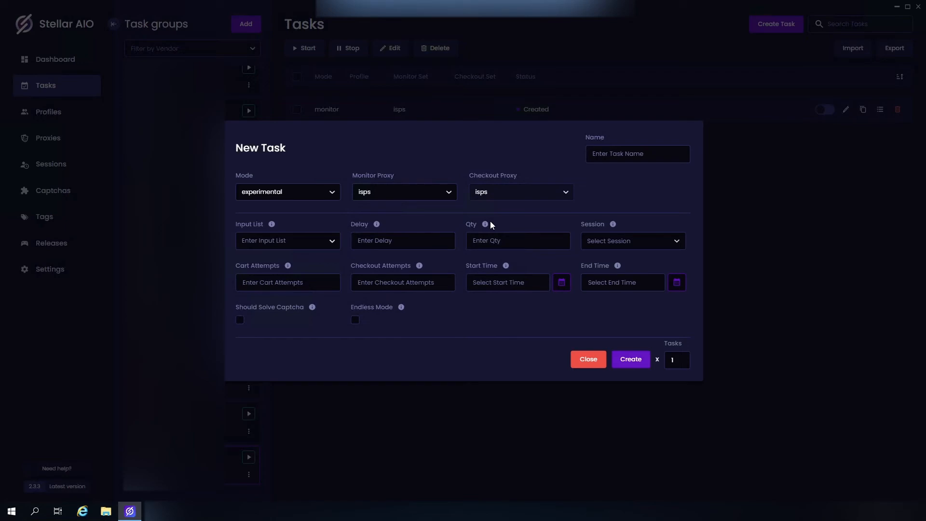
pyautogui.click(303, 240)
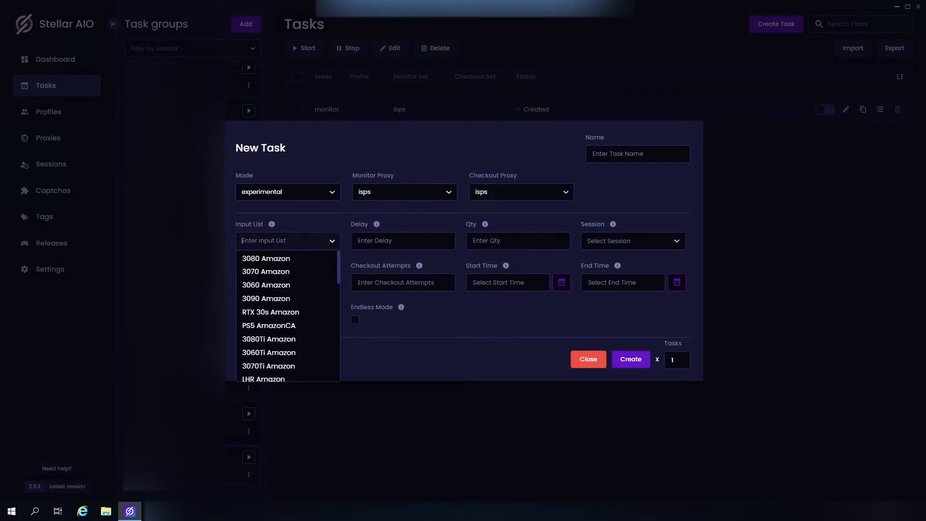
pyautogui.scroll(-10, 269, 280)
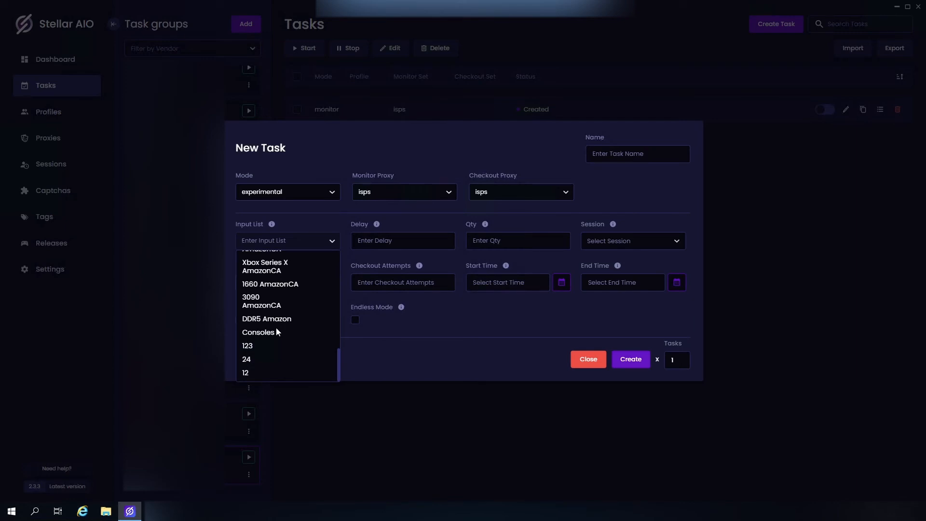
pyautogui.write('4564455')
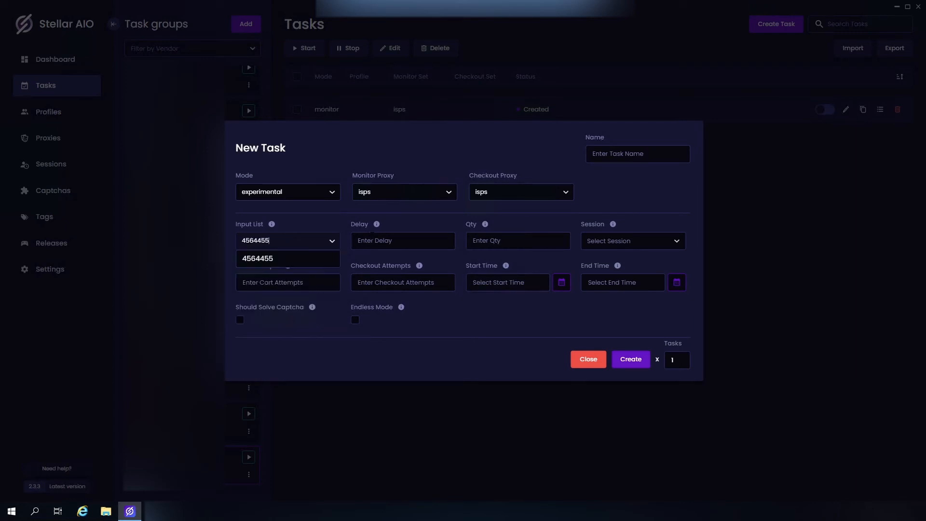
# Step: Set the experimental task's delay to 3333 and quantity to 1, and assign session 1 to it
pyautogui.click(371, 236)
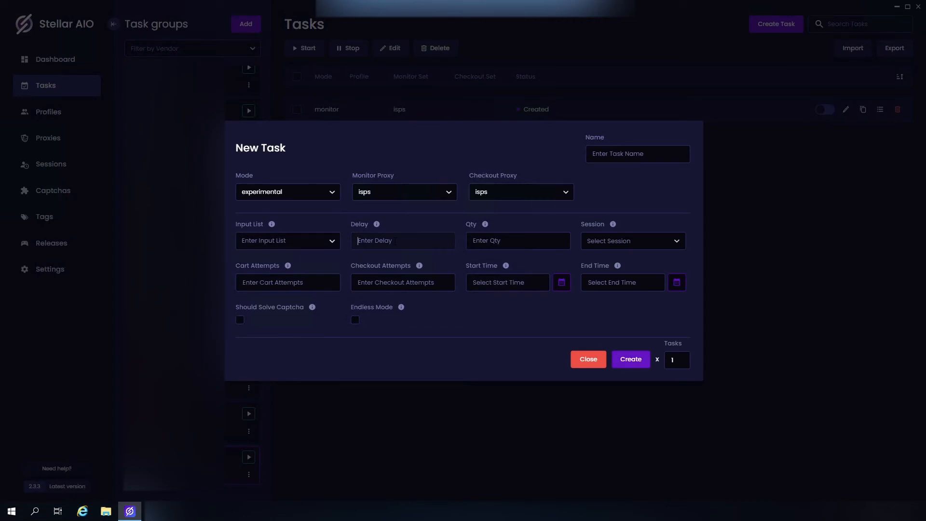
pyautogui.write('3333')
pyautogui.click(493, 241)
pyautogui.write('1')
pyautogui.click(621, 242)
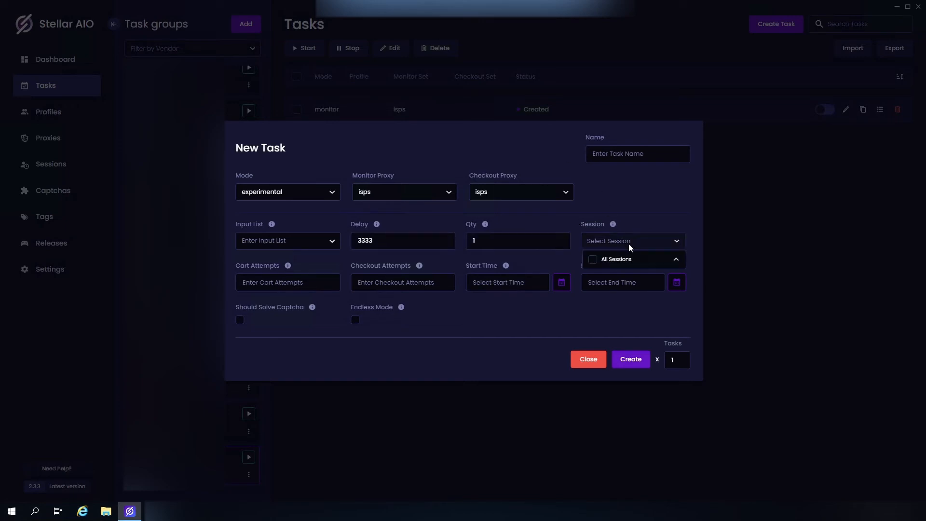
pyautogui.click(603, 297)
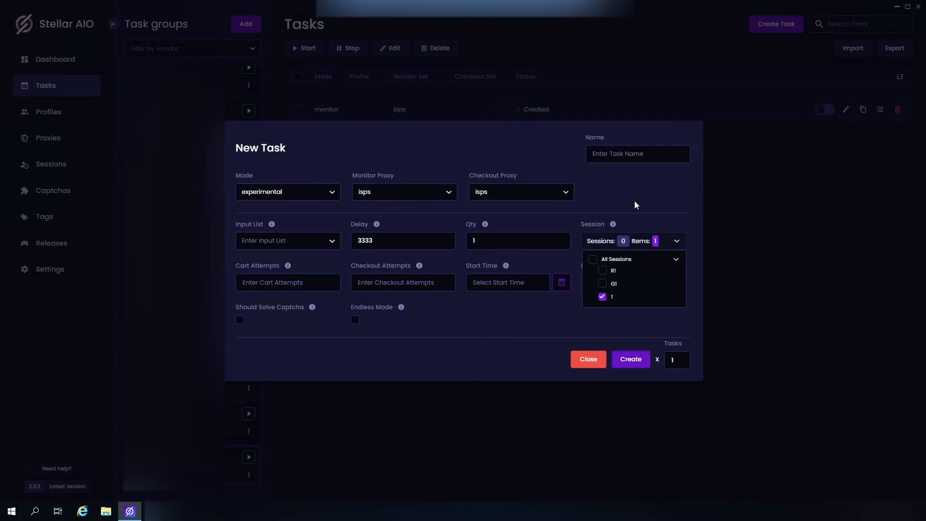
pyautogui.click(636, 203)
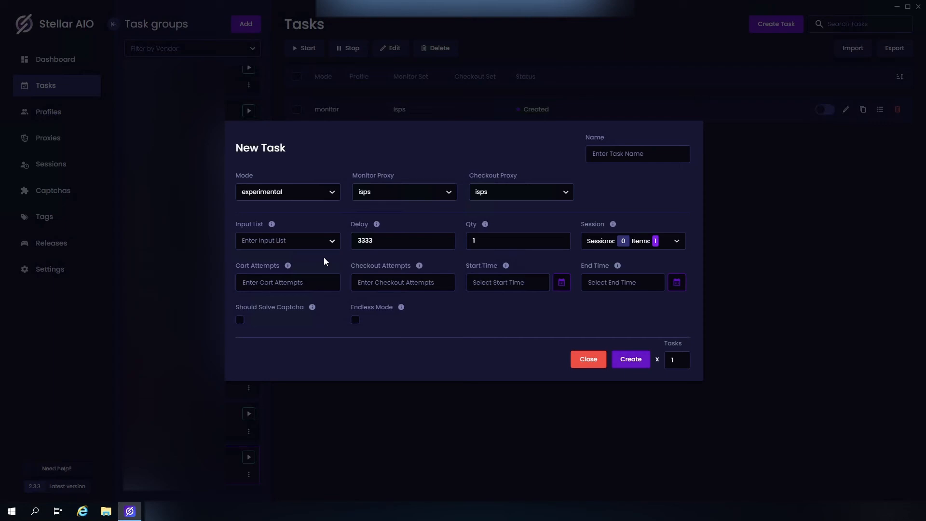
# Step: Set cart attempts and checkout attempts to 10, leave captcha solving off, and create the experimental task
pyautogui.click(306, 279)
pyautogui.write('10')
pyautogui.click(396, 281)
pyautogui.write('10')
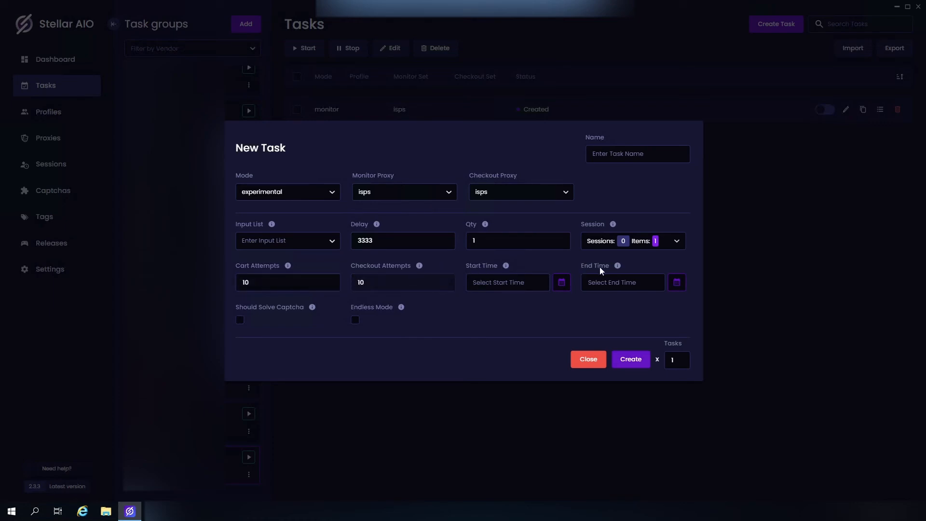
pyautogui.click(240, 321)
pyautogui.click(240, 322)
pyautogui.click(631, 359)
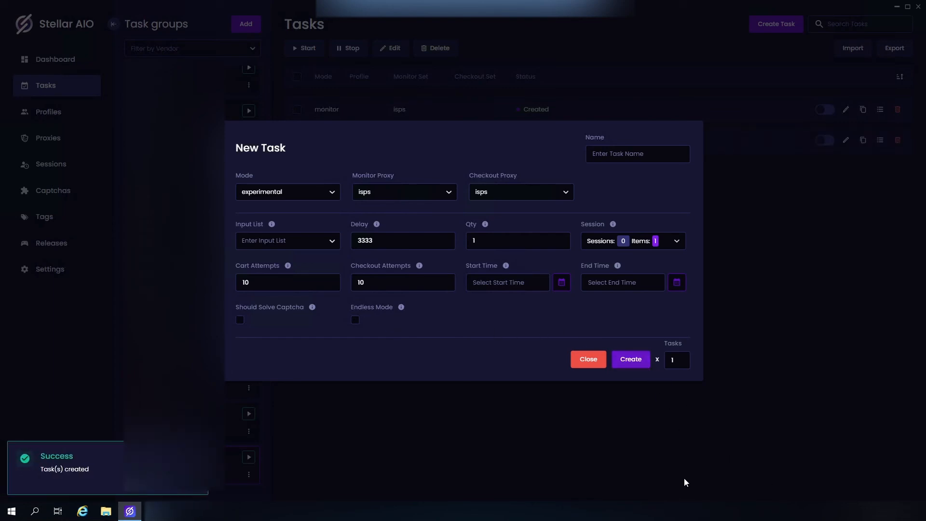
# Step: Switch the new task to special mode, with isps as both the monitor proxy and the checkout proxy
pyautogui.click(299, 192)
pyautogui.click(273, 235)
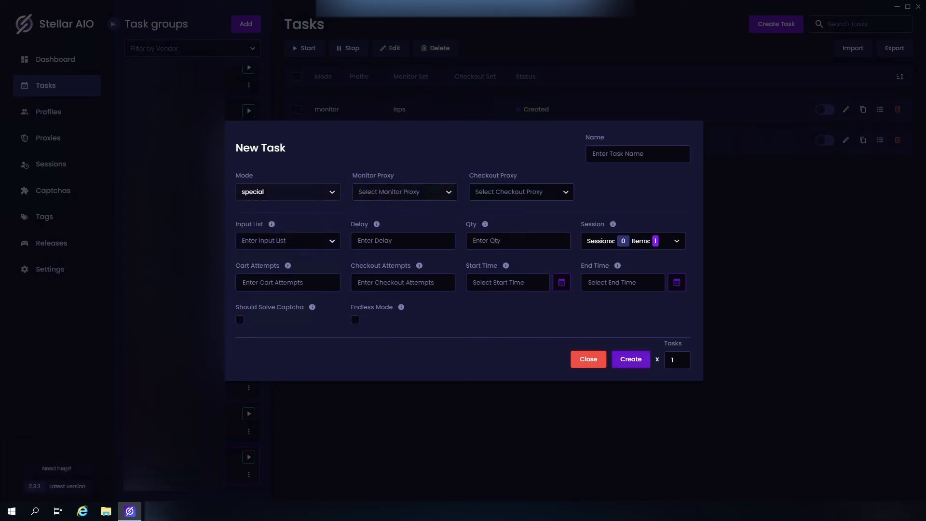
pyautogui.click(381, 192)
pyautogui.click(393, 223)
pyautogui.click(490, 192)
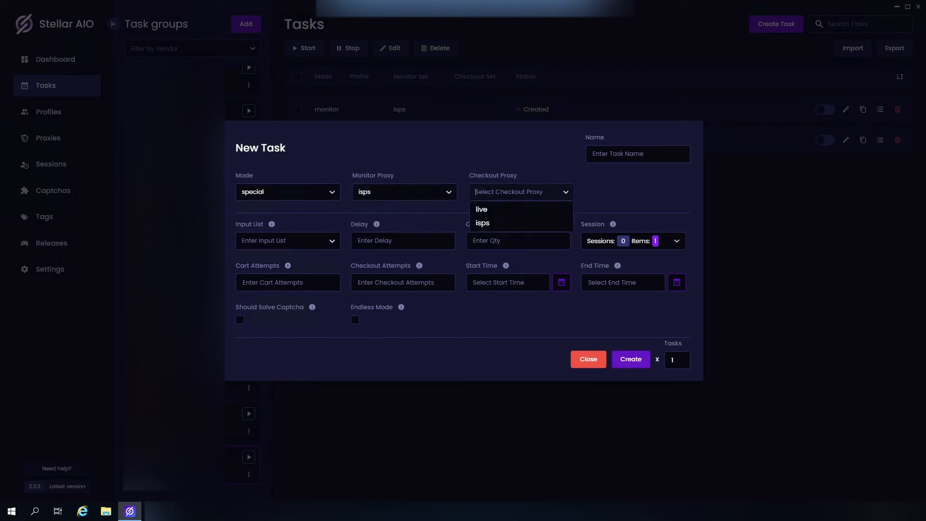
pyautogui.click(490, 223)
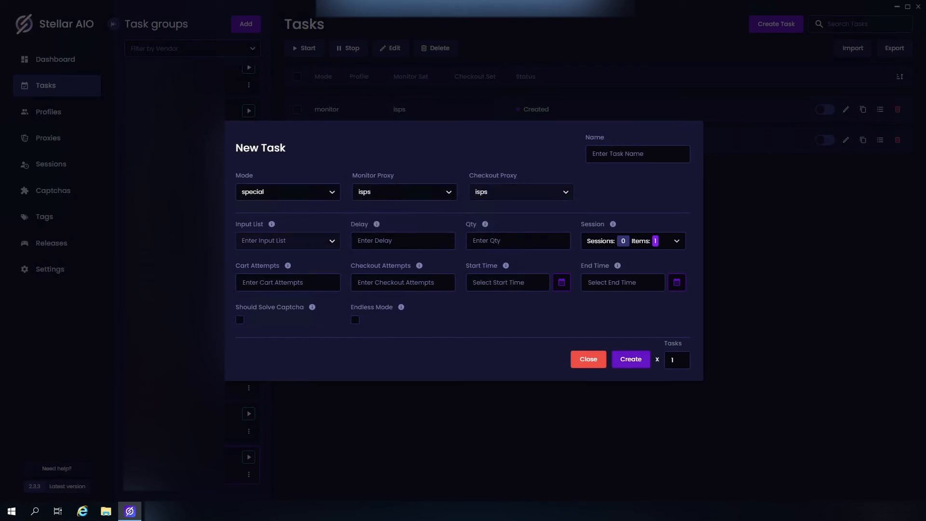
# Step: Choose 3080 Amazon as the special task's input list, with a delay of 3000 and a quantity of 1
pyautogui.click(285, 240)
pyautogui.click(292, 260)
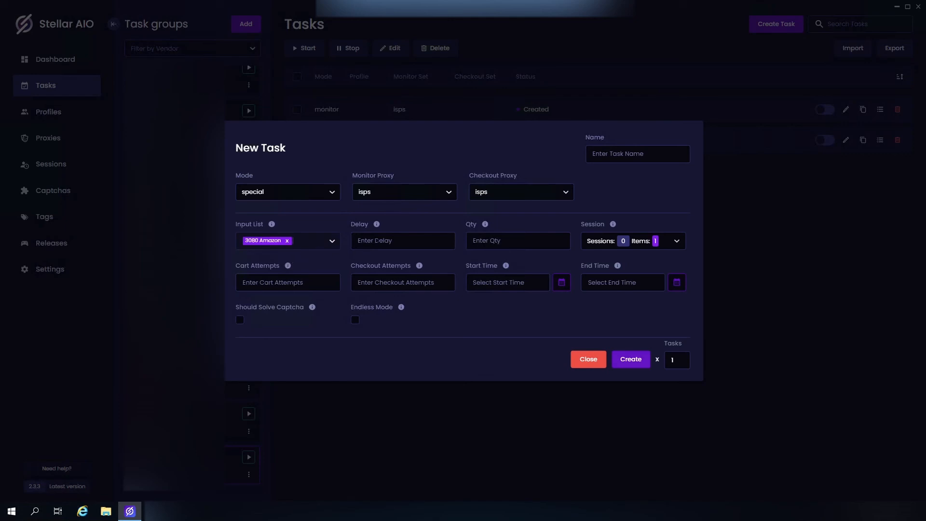
pyautogui.write('3000')
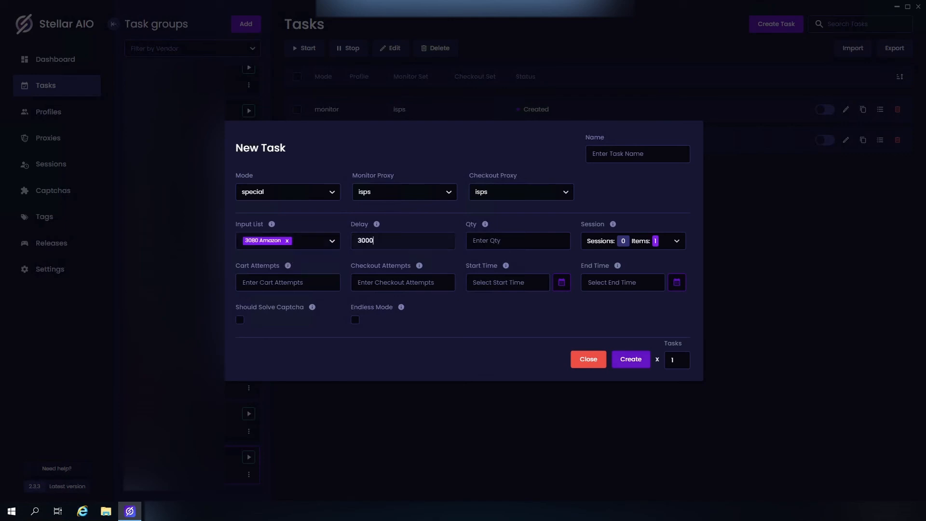
pyautogui.press('Tab')
pyautogui.write('1')
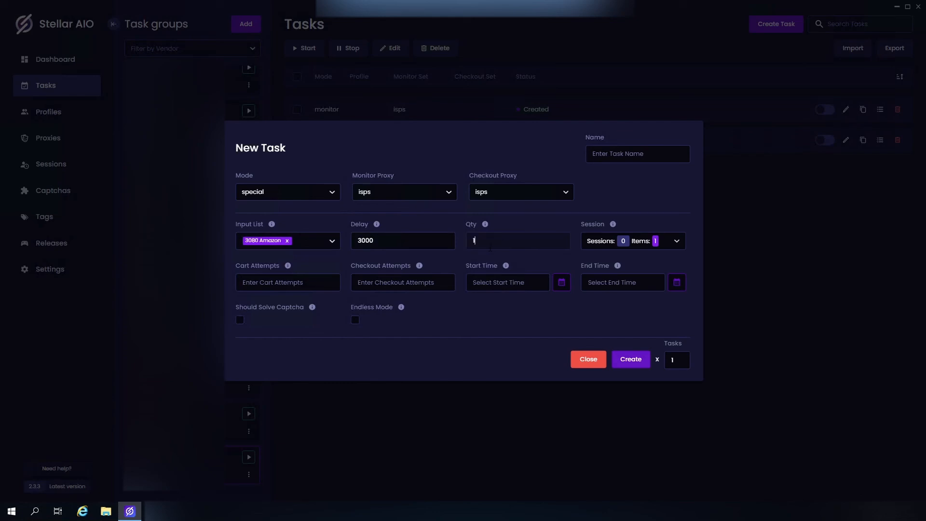
# Step: Set the special task's cart attempts and checkout attempts to 10 and enable captcha solving
pyautogui.press('Tab')
pyautogui.write('10')
pyautogui.press('Tab')
pyautogui.write('10')
pyautogui.press('Tab')
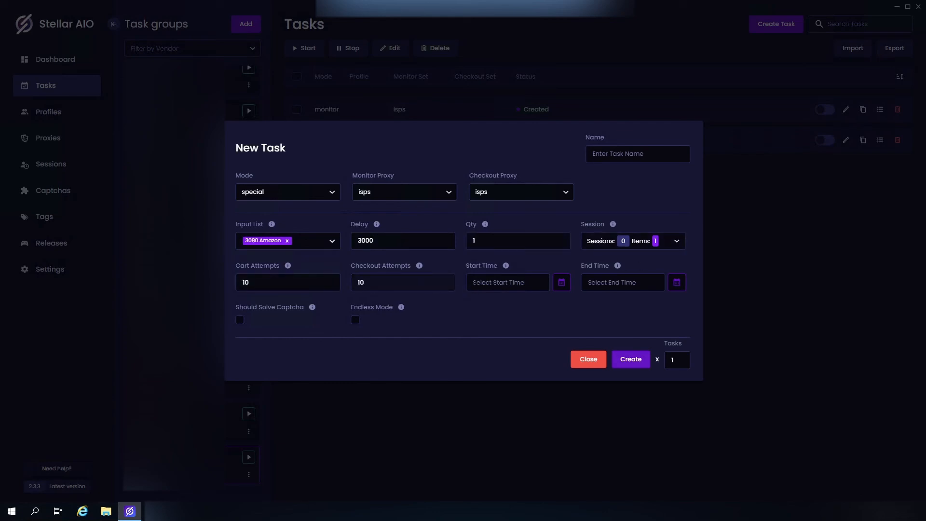
pyautogui.click(240, 321)
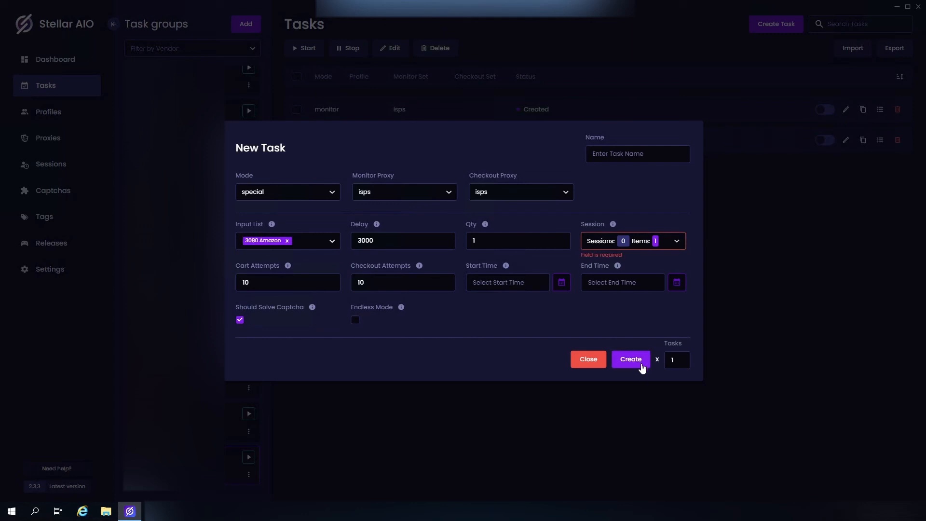
# Step: Add session G1 to the special task's session selection and create the task
pyautogui.click(675, 243)
pyautogui.click(602, 283)
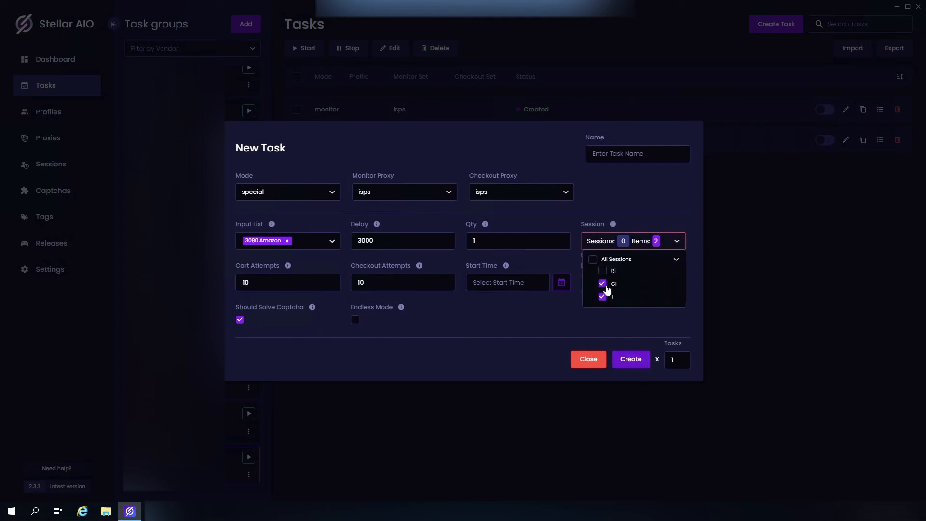
pyautogui.click(627, 360)
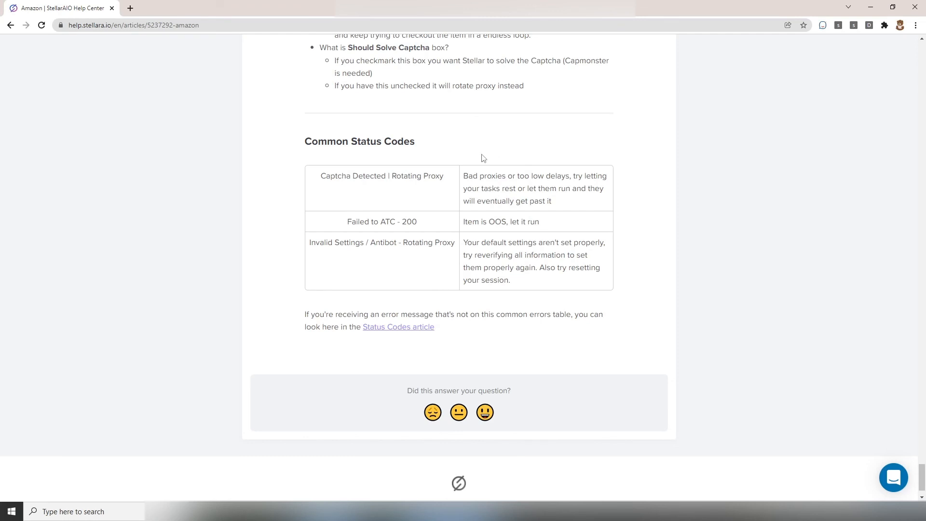
# Step: In the browser, review the common status codes table in the StellarAIO Help Center's Amazon article
pyautogui.moveTo(322, 183); pyautogui.dragTo(444, 182)
pyautogui.click(471, 137)
pyautogui.moveTo(337, 223); pyautogui.dragTo(432, 223)
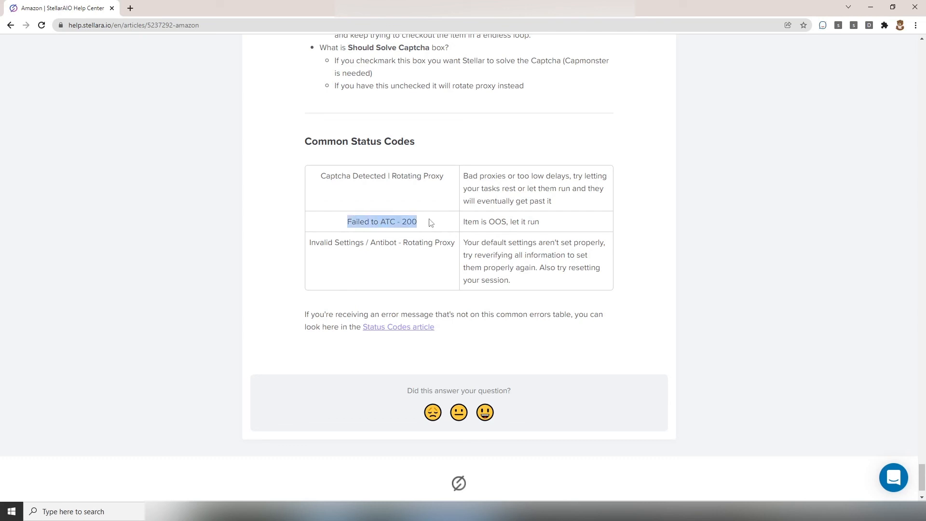
pyautogui.click(435, 221)
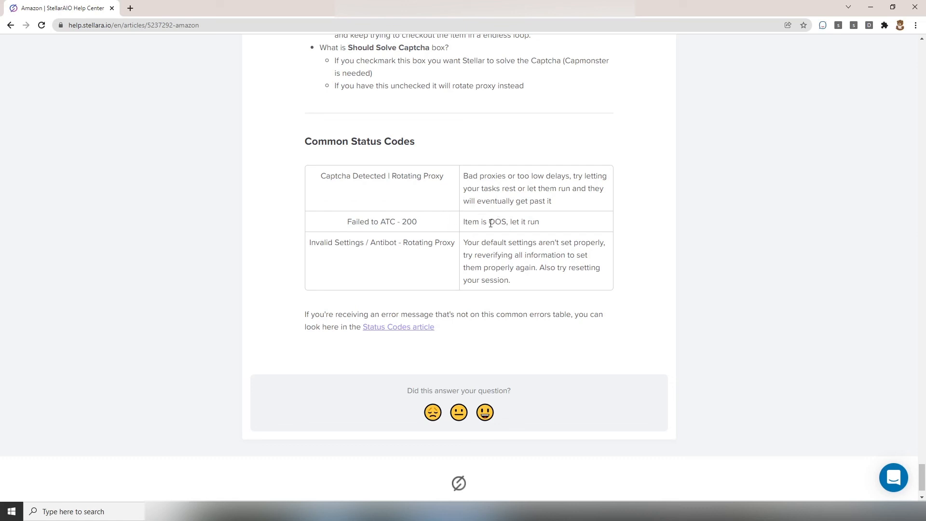
pyautogui.moveTo(308, 242); pyautogui.dragTo(453, 242)
pyautogui.click(429, 280)
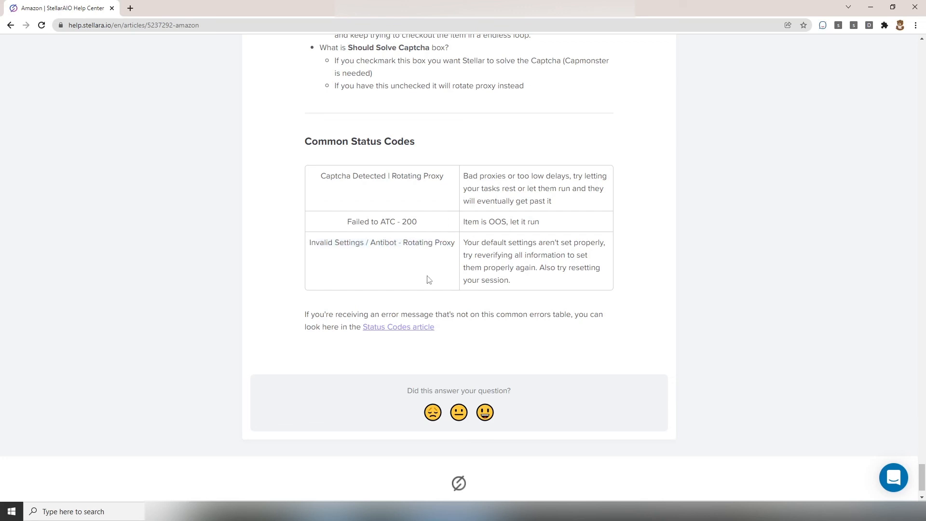